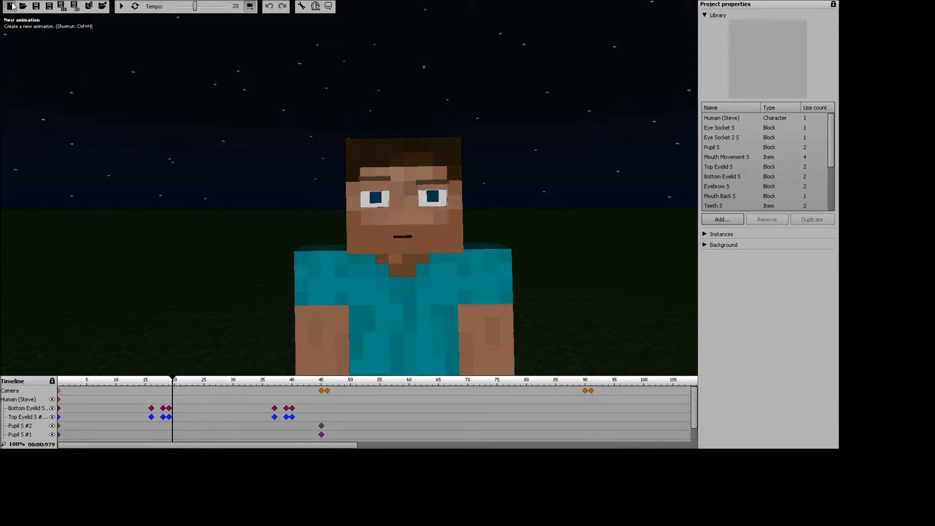
Create a new animation project and look out over the empty grass world
left_click(9, 6)
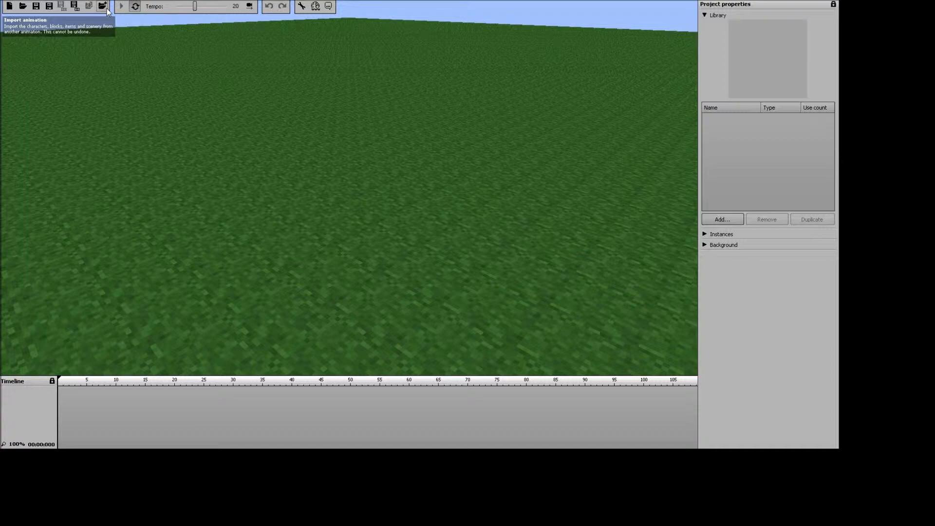
right_click_drag(358, 102, 567, 277)
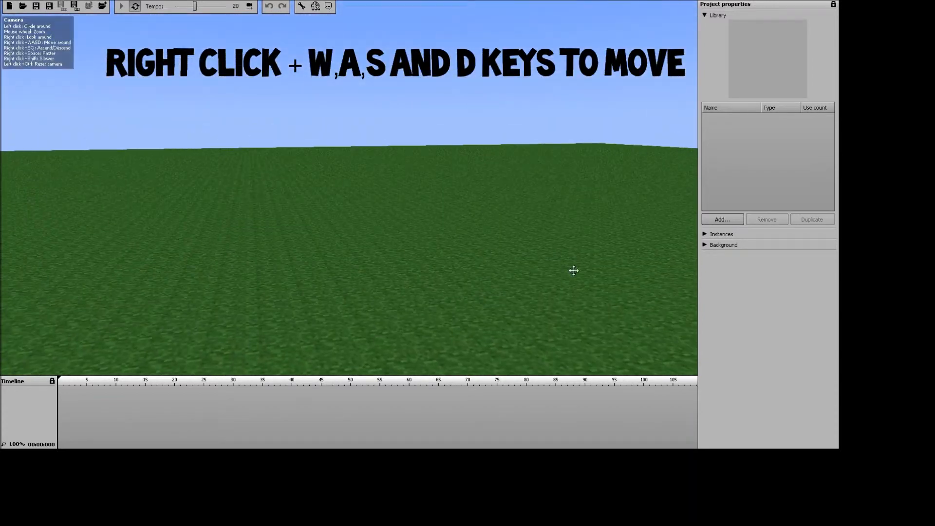
Add a Human character with the skin business-pig_13681_skin.png and name it Pig Guy
left_click(721, 219)
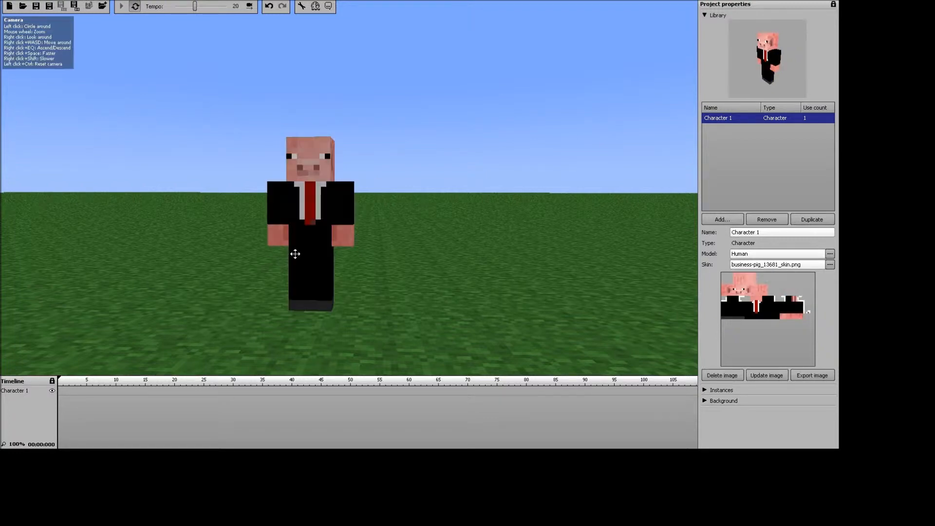
right_click_drag(294, 252, 365, 65)
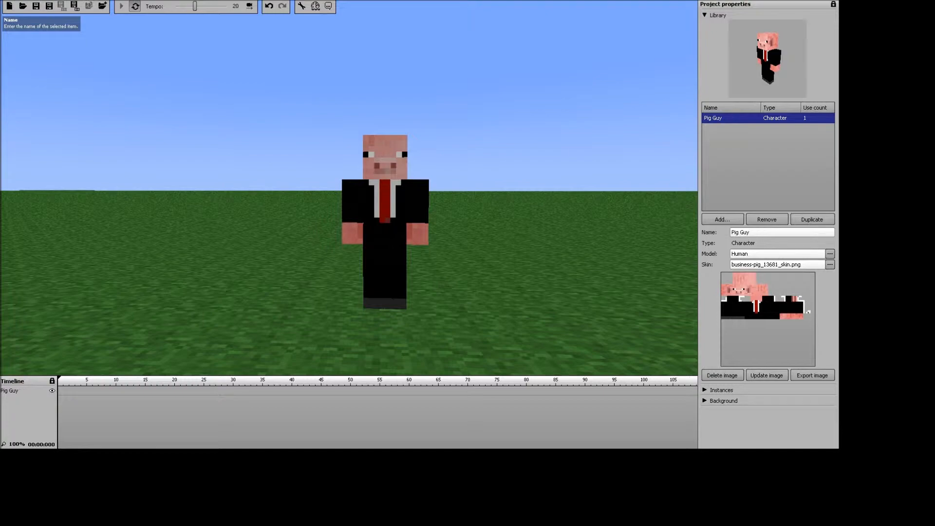
Fly the camera around Pig Guy to view the character from different distances and heights
right_click_drag(573, 297, 484, 304)
key("a")
key("s")
key("w")
key("e")
key("s")
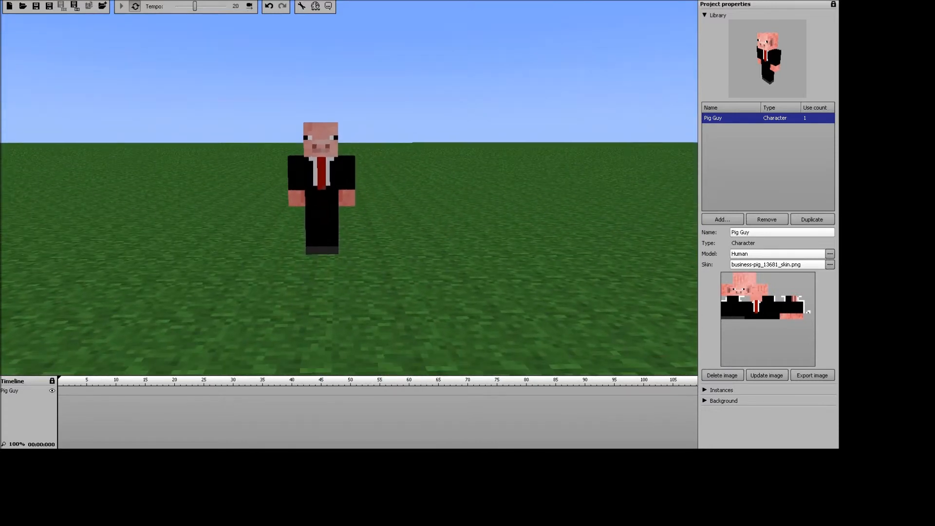
key("w")
key("s")
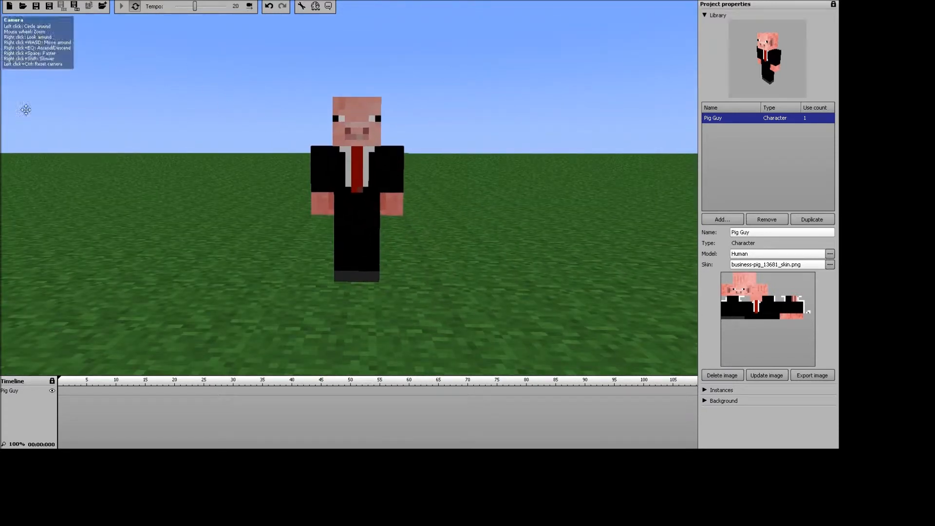
left_click(718, 221)
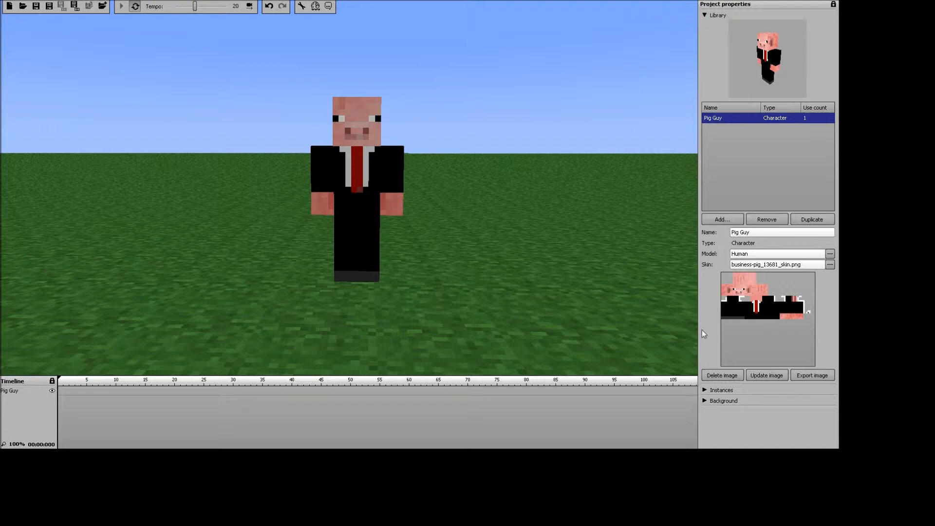
mouse_move(497, 272)
left_mouse_down()
mouse_move(531, 257)
mouse_move(509, 264)
left_mouse_up()
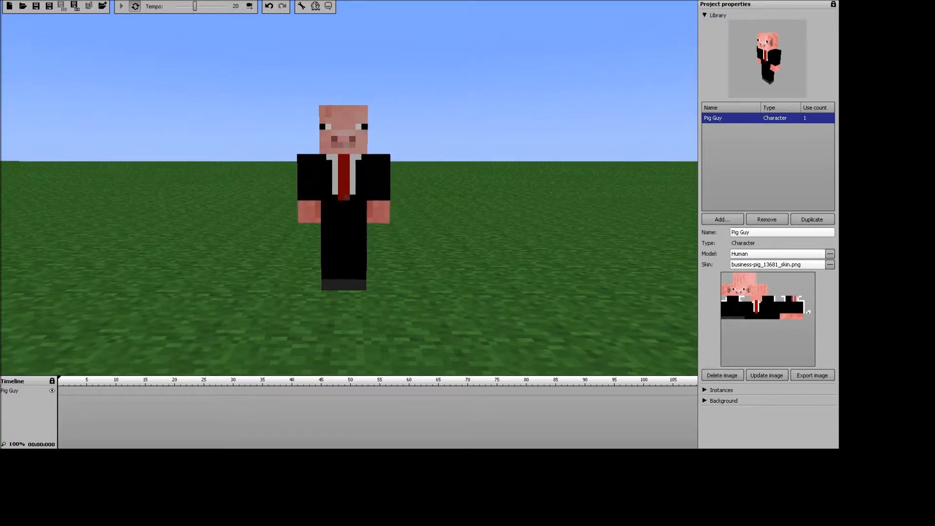
Create a keyframe for Pig Guy at frame 0 and show both its position and rotation controls
double_click(62, 392)
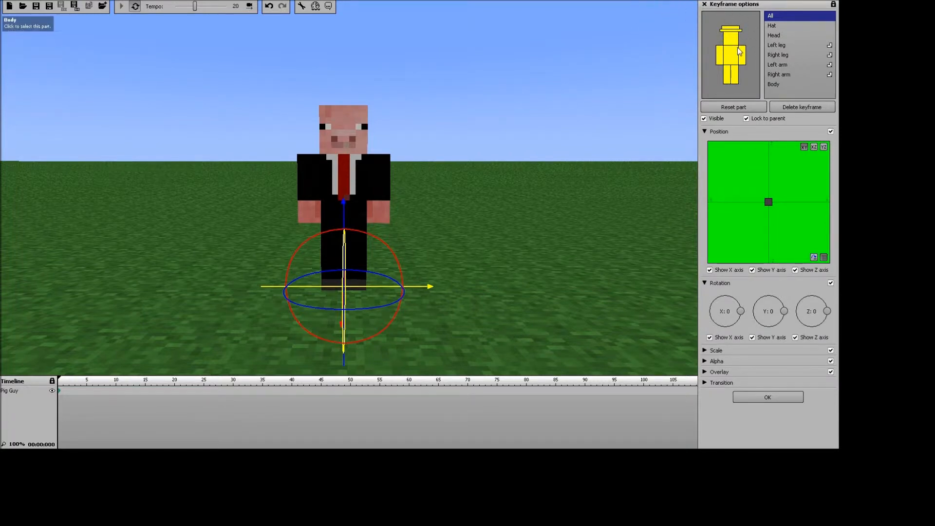
left_click(704, 131)
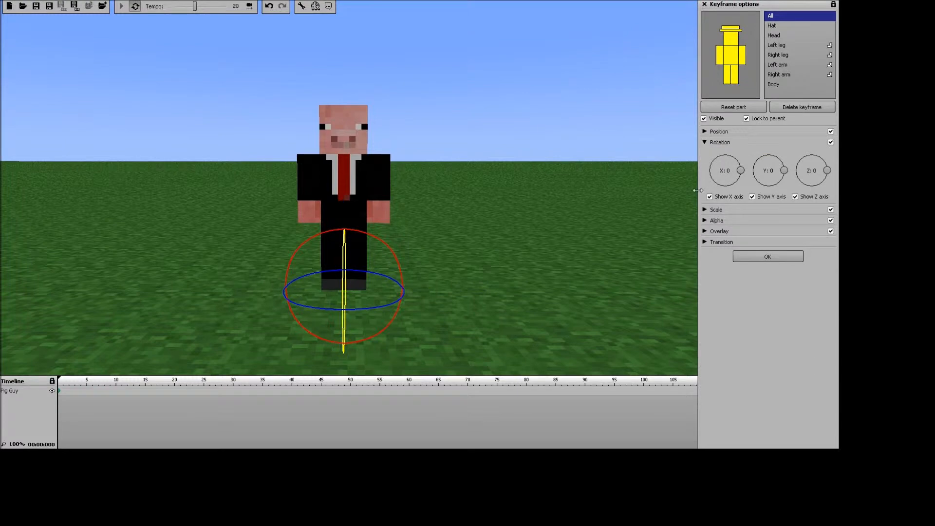
left_click(705, 142)
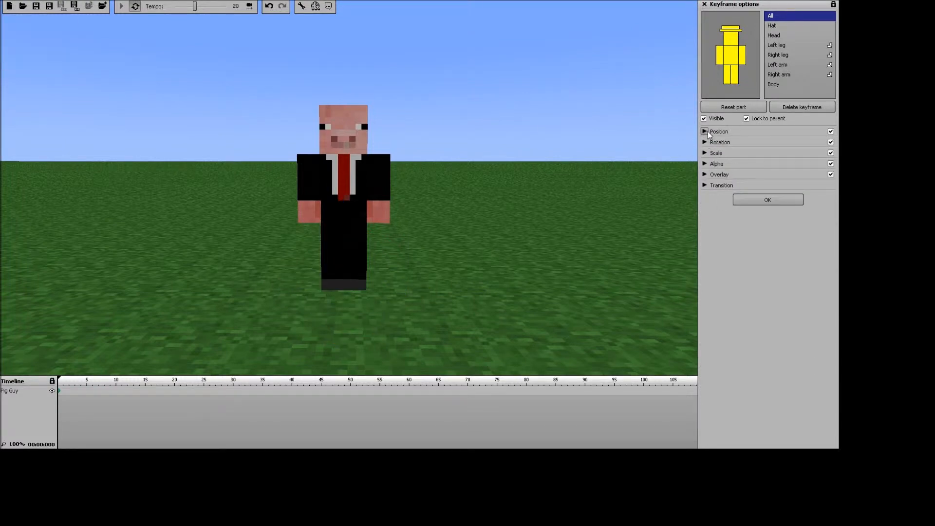
left_click(705, 131)
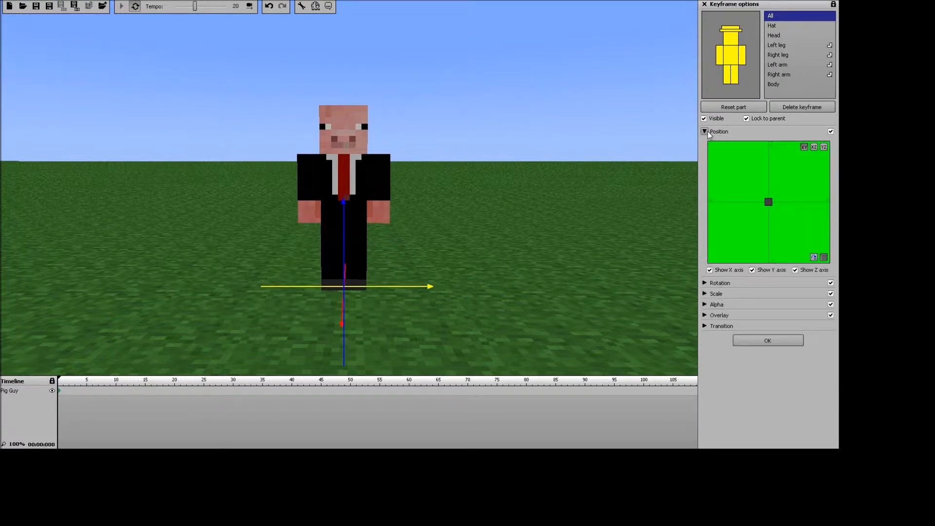
left_click(704, 283)
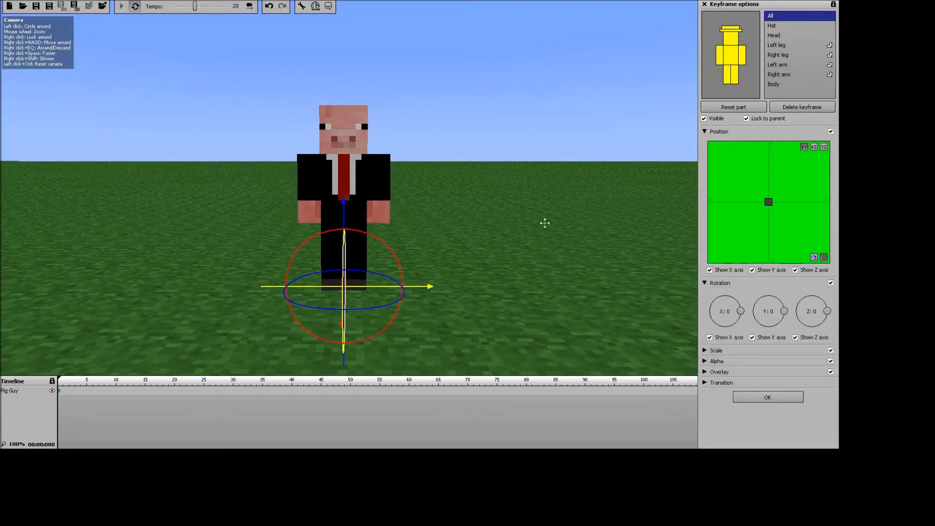
Go through the controls of the head, body, arms and left leg, and raise the whole character above the ground
left_click(731, 38)
left_click(730, 54)
left_click(741, 57)
left_click(733, 73)
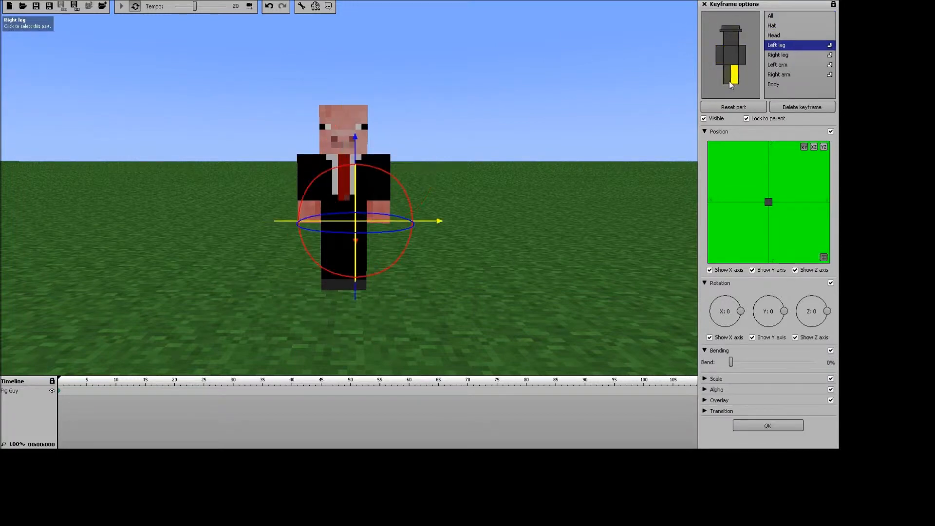
left_click(718, 63)
left_click(748, 29)
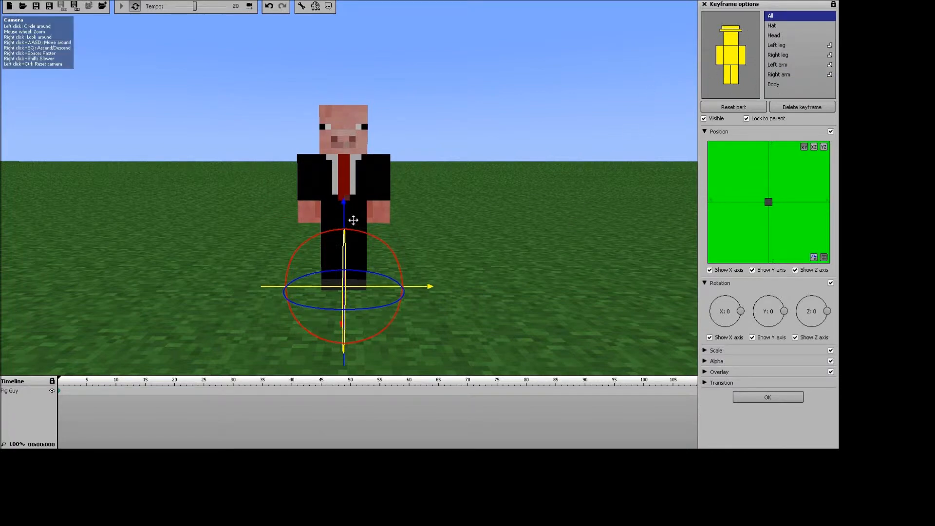
left_click_drag(343, 205, 349, 188)
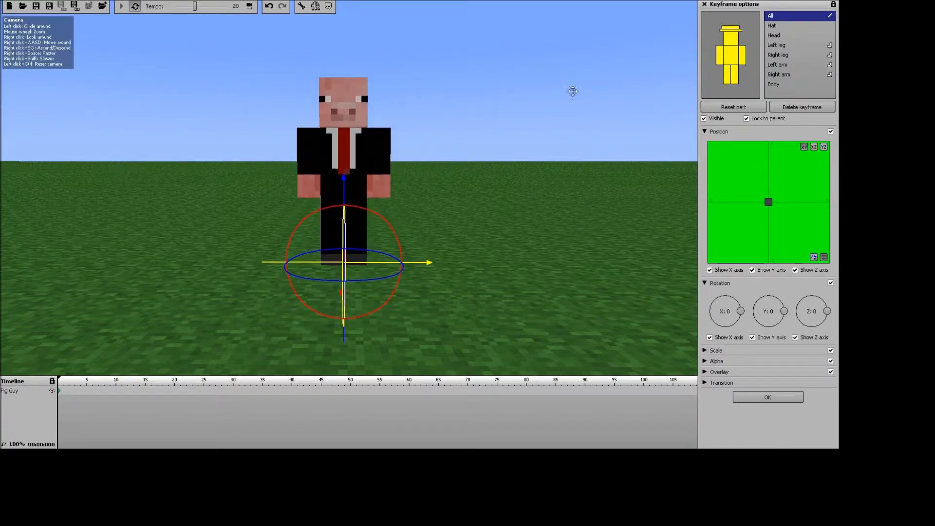
Try moving only the head upward, and undo the last head movement
left_click(729, 52)
left_click(730, 38)
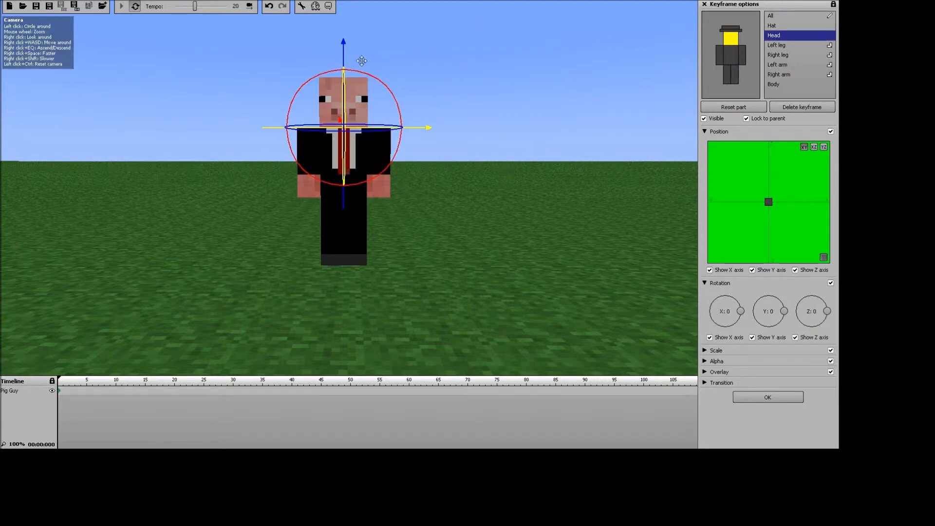
mouse_move(342, 49)
left_mouse_down()
mouse_move(365, 25)
mouse_move(360, 17)
mouse_move(375, 47)
left_mouse_up()
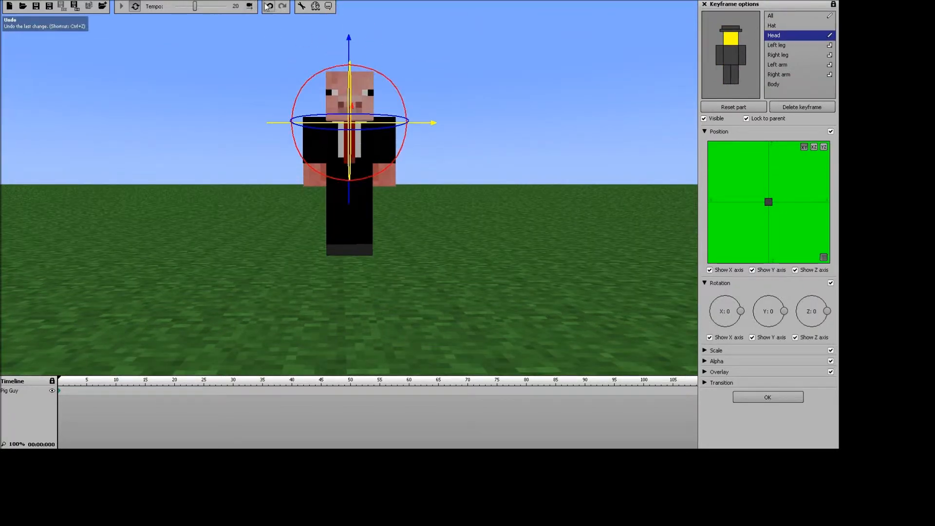
key("ctrl+z")
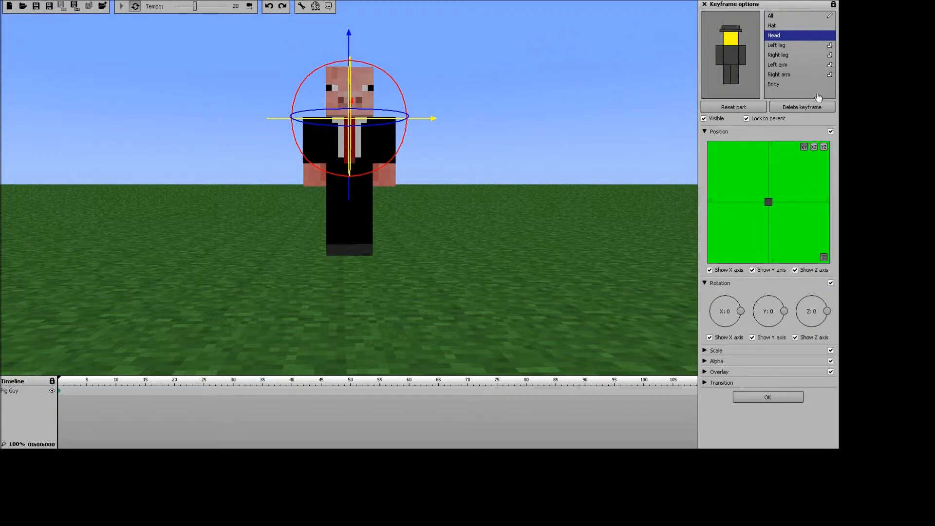
Select the whole character again and lower it back down to the ground
right_click_drag(532, 135, 526, 161)
key("w")
key("s")
key("a")
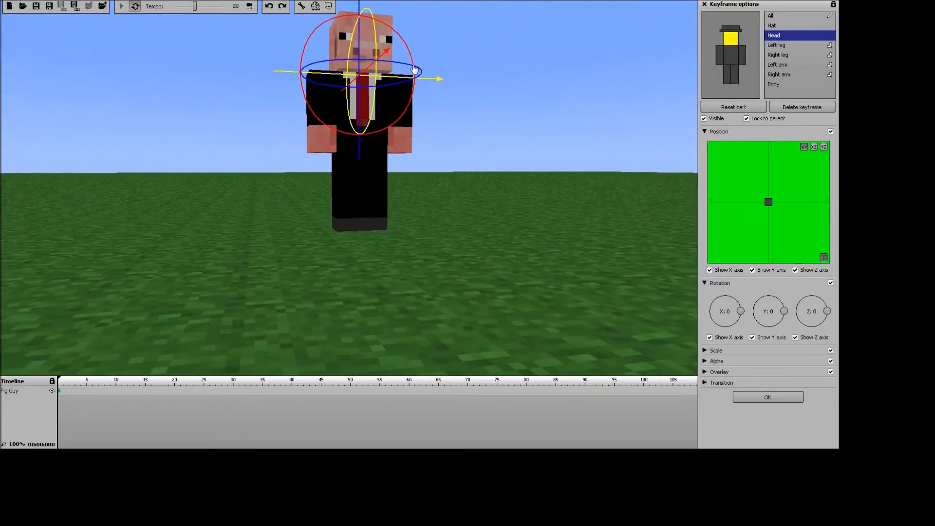
left_click(728, 35)
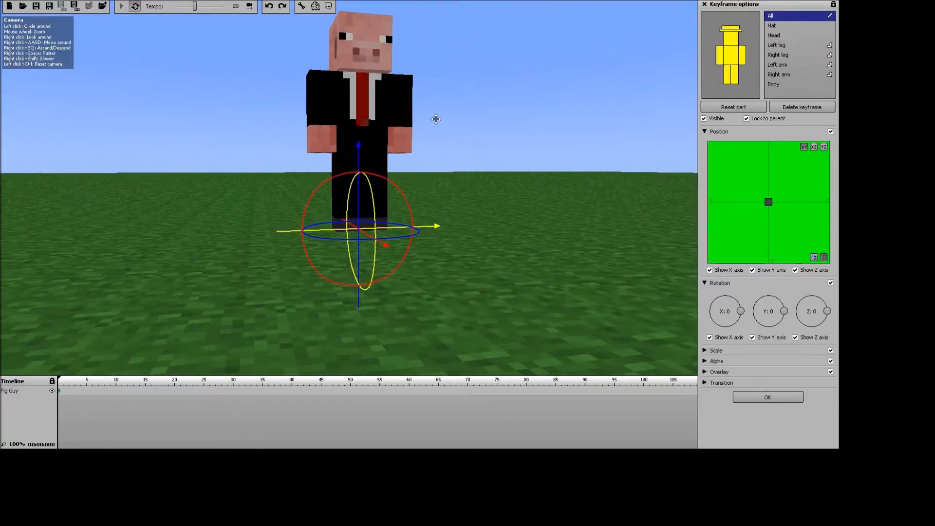
left_click_drag(358, 145, 359, 169)
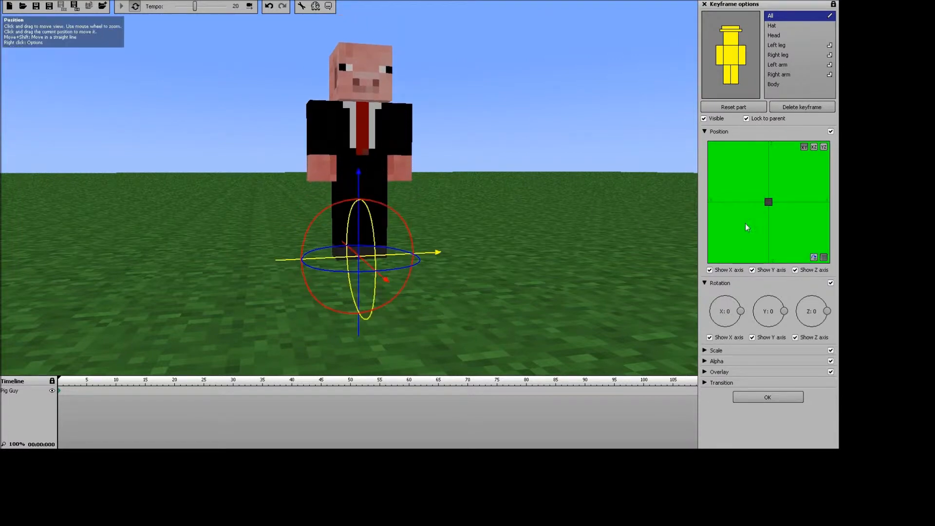
Shift the whole character a short distance along the X axis
mouse_move(772, 203)
left_mouse_down()
mouse_move(769, 185)
mouse_move(772, 205)
left_mouse_up()
mouse_move(435, 256)
left_mouse_down()
mouse_move(498, 243)
mouse_move(358, 92)
mouse_move(428, 46)
mouse_move(384, 45)
mouse_move(352, 282)
mouse_move(343, 259)
mouse_move(367, 219)
mouse_move(573, 310)
mouse_move(467, 257)
mouse_move(393, 267)
mouse_move(360, 257)
mouse_move(408, 265)
left_mouse_up()
Try rotating the character about the X and Y axes, reset both rotations, and undo a further tilt about Y
left_click_drag(743, 305, 797, 289)
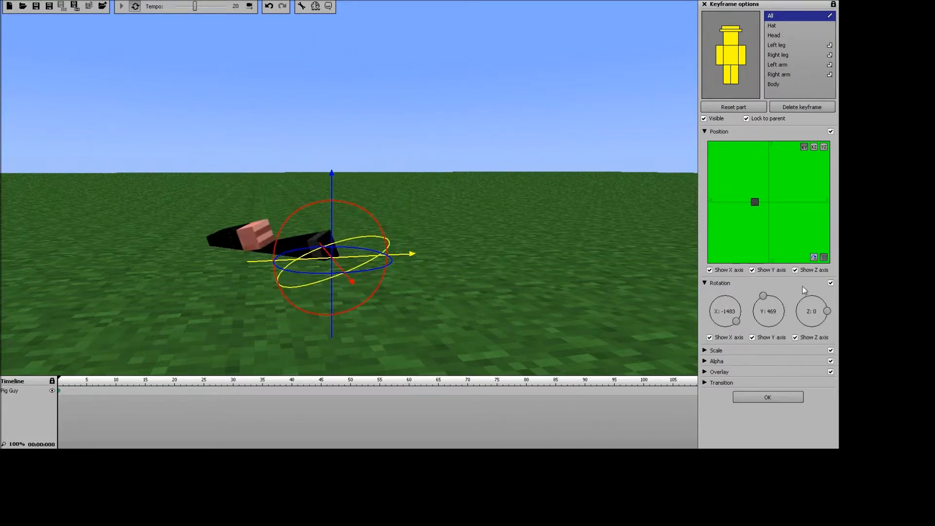
right_click(719, 303)
left_click(732, 310)
right_click(763, 306)
left_click(775, 312)
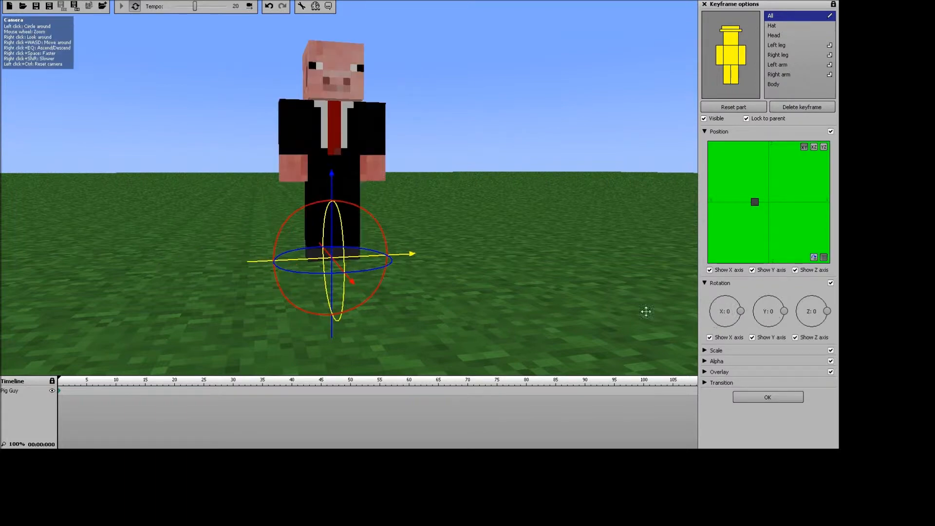
left_click_drag(372, 219, 360, 248)
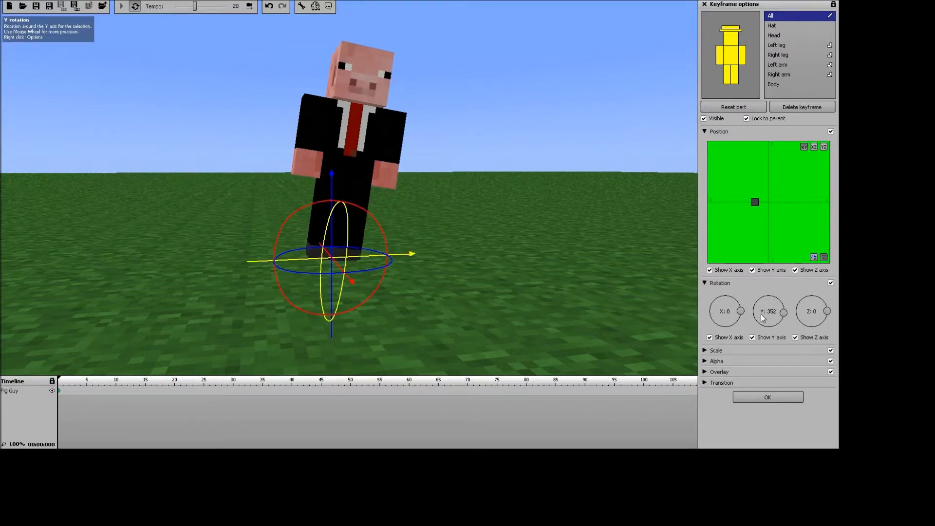
key("ctrl+z")
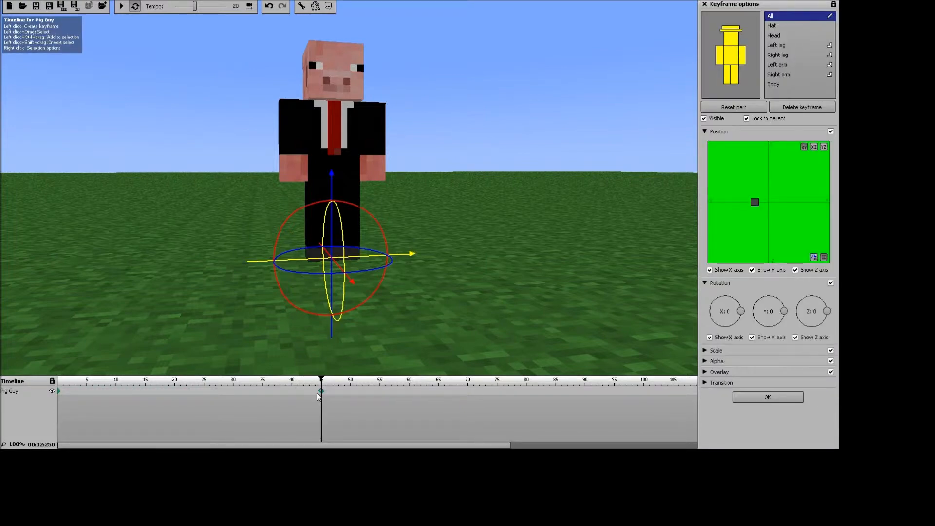
At the frame 45 keyframe, move Pig Guy a long way forward along the Y axis
left_click_drag(341, 321, 228, 170)
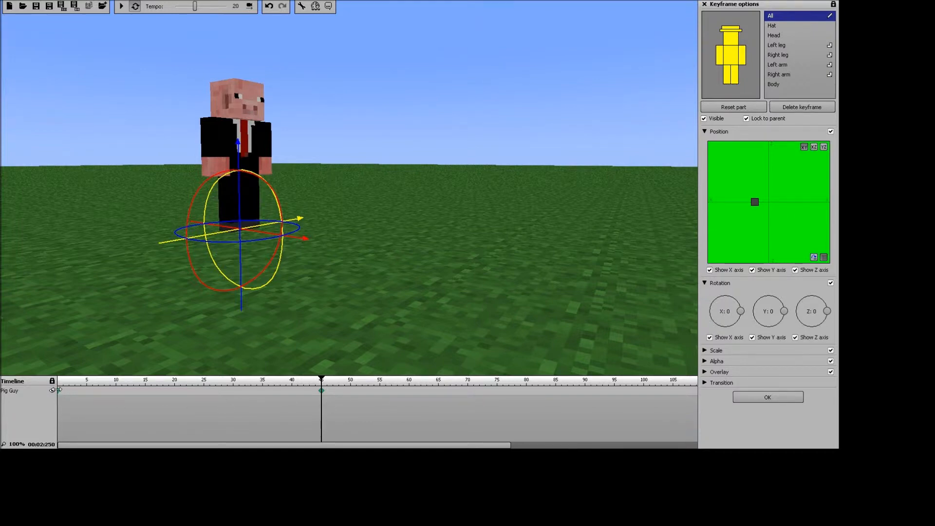
left_click(57, 390)
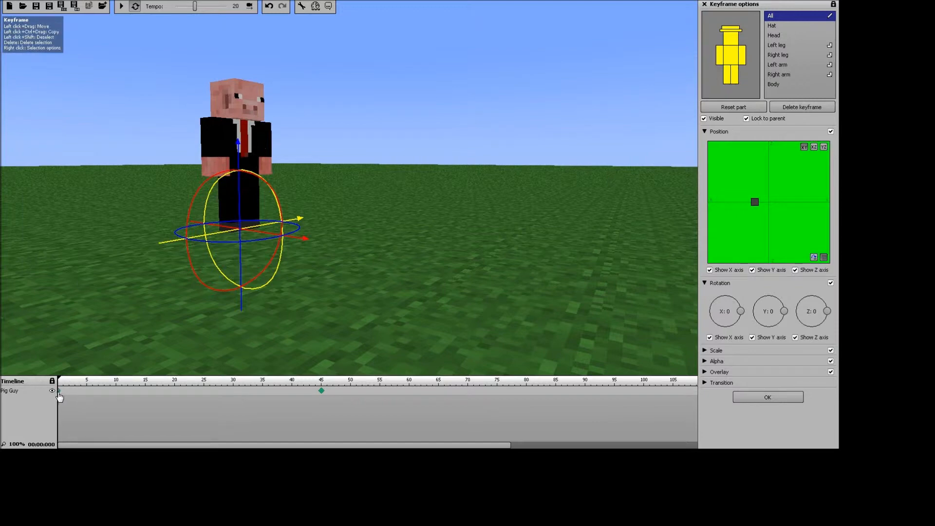
left_click(321, 391)
mouse_move(298, 243)
left_mouse_down()
mouse_move(448, 265)
mouse_move(714, 279)
left_mouse_up()
right_click_drag(633, 277, 681, 278)
right_click_drag(120, 111, 251, 117)
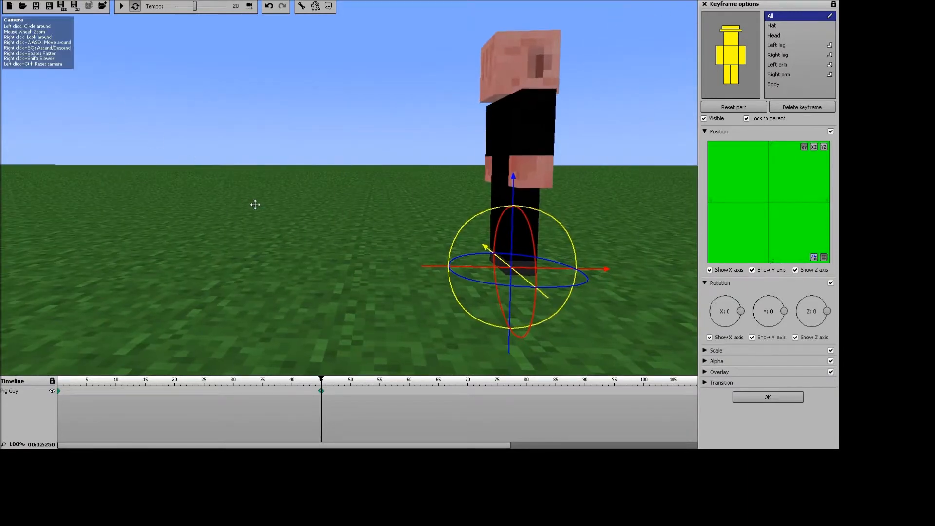
Compare the two keyframes, return to frame 0, and fill the span to frame 45 with walking keyframes every 5 frames
left_click(58, 390)
left_click(321, 390)
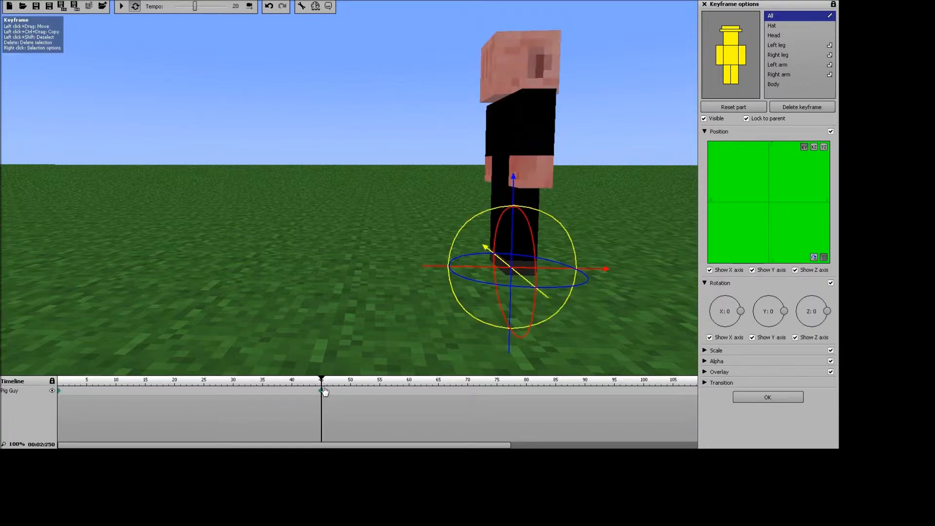
left_click_drag(322, 378, 58, 380)
left_click(59, 391)
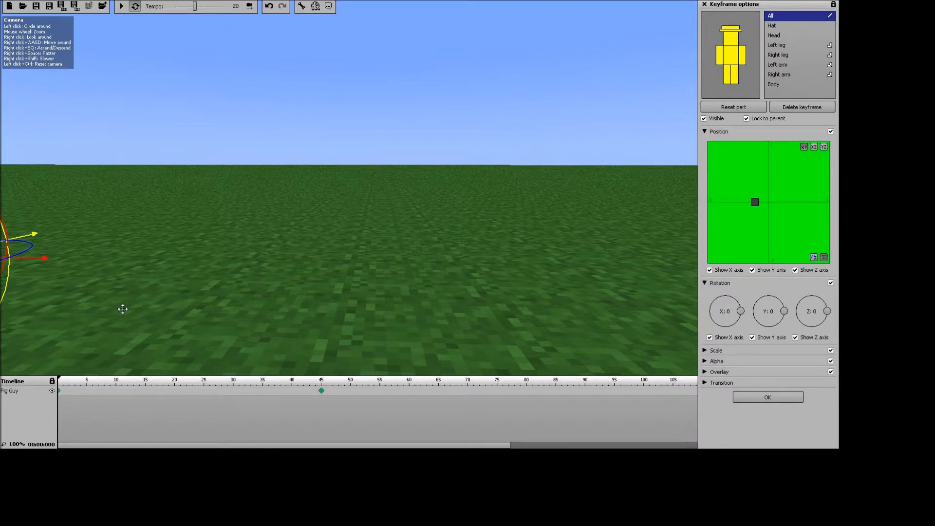
right_click_drag(202, 47, 36, 39)
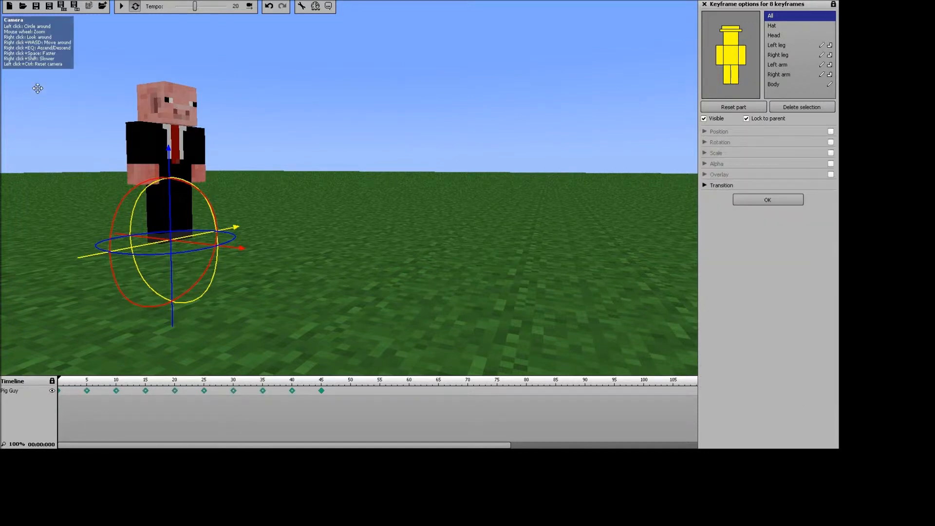
Play the walking animation, view it from the side, and stop the playback
left_click(121, 6)
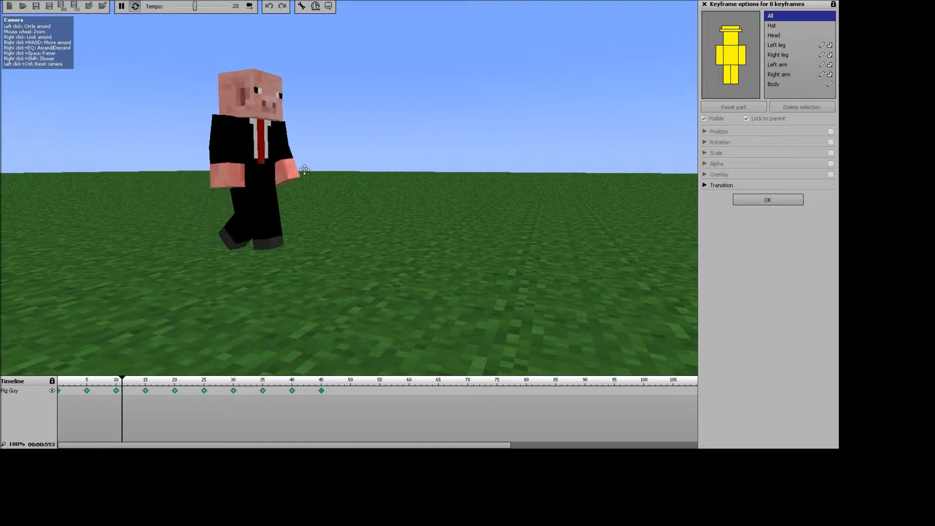
left_click_drag(406, 203, 497, 192)
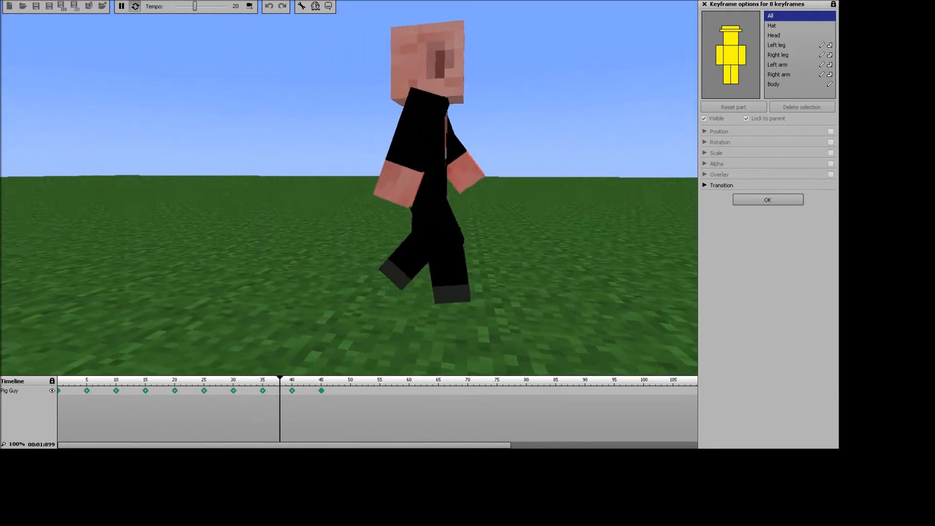
left_click(121, 7)
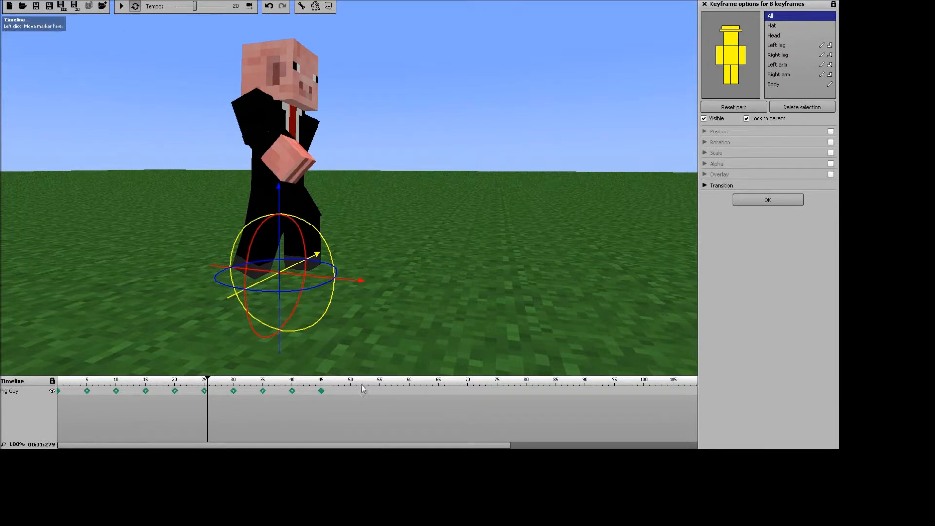
Select Pig Guy's walking keyframes on the timeline and delete them
left_click_drag(345, 390, 166, 382)
left_click_drag(90, 388, 313, 357)
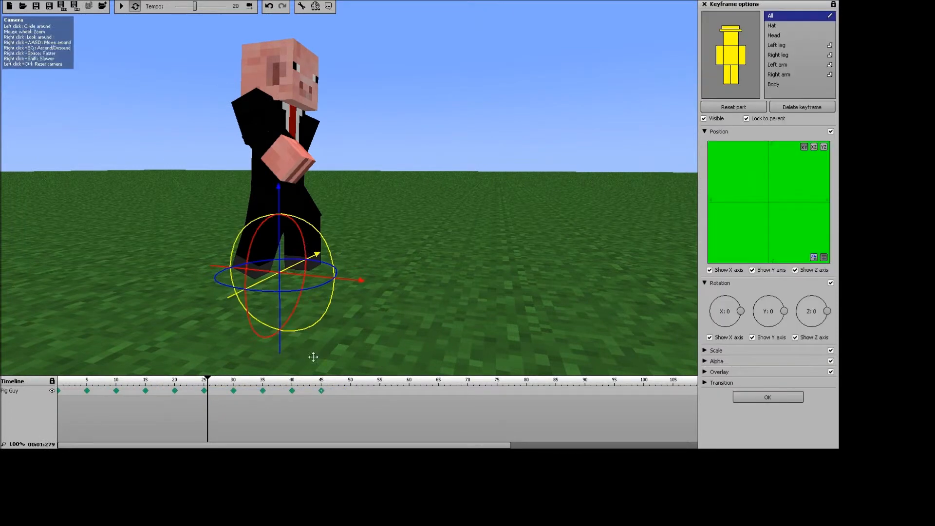
left_click_drag(340, 390, 62, 394)
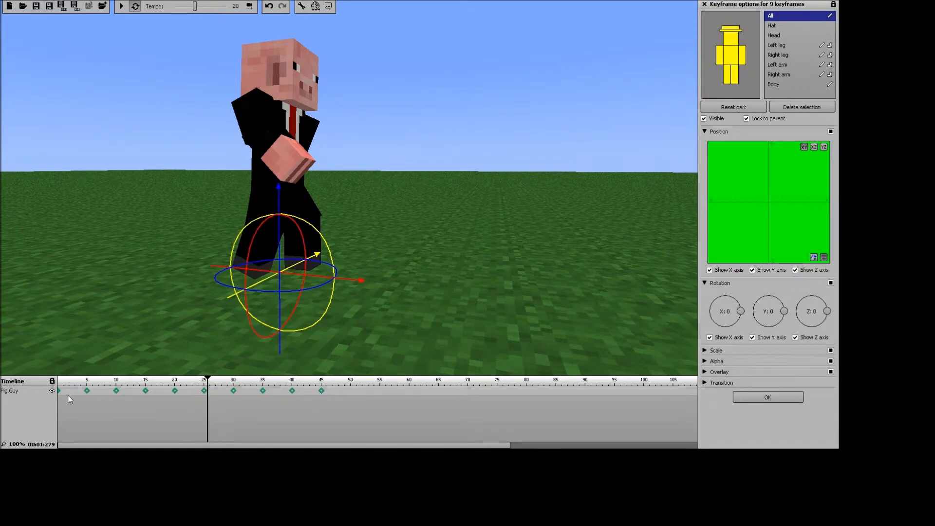
key("Delete")
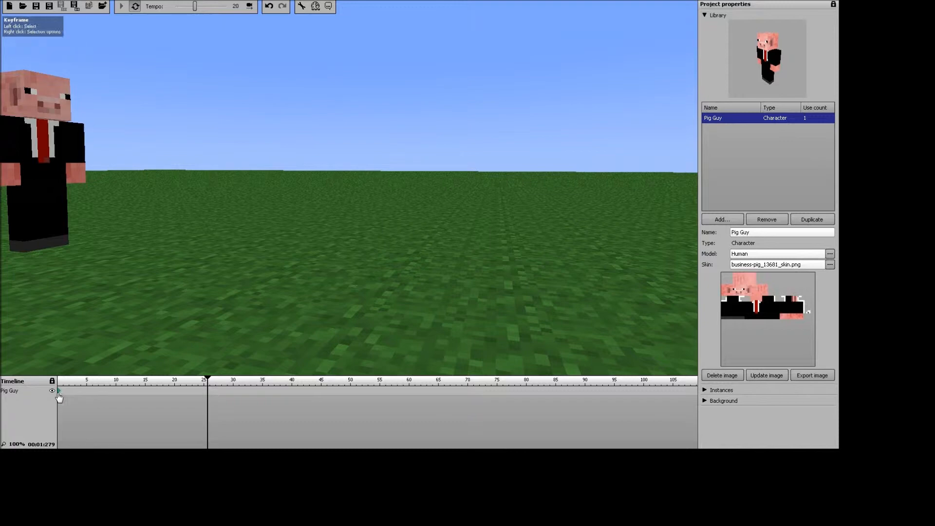
At the frame 0 keyframe, select Pig Guy's left arm, right arm, left leg and right leg in turn
left_click(59, 397)
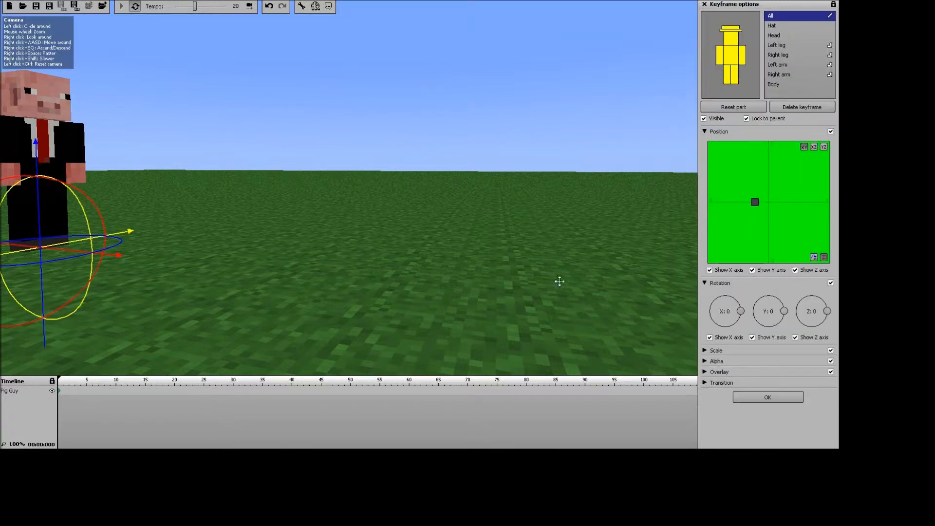
left_click(739, 55)
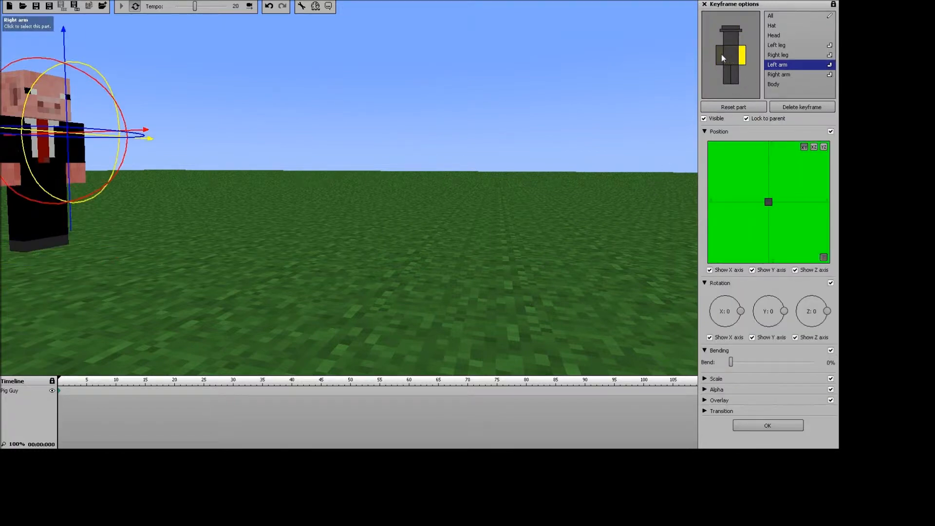
left_click(716, 55)
left_click(734, 77)
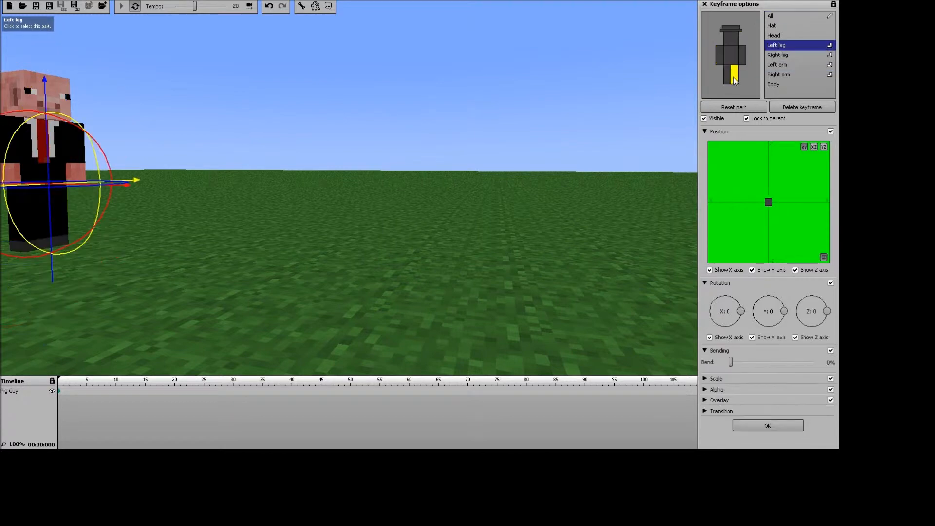
left_click(726, 78)
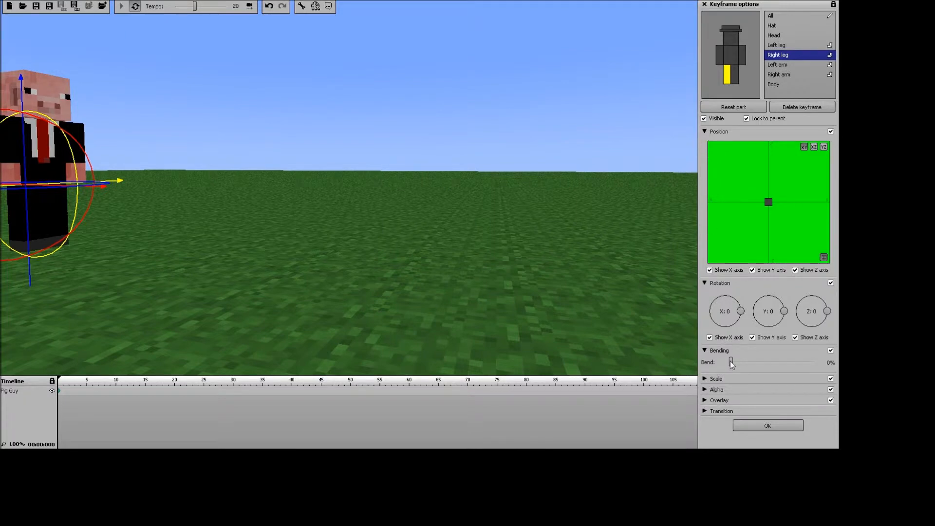
Try out the bending of the right leg and the left arm, returning each to 0%
left_click_drag(730, 361, 735, 359)
left_click_drag(807, 365, 716, 363)
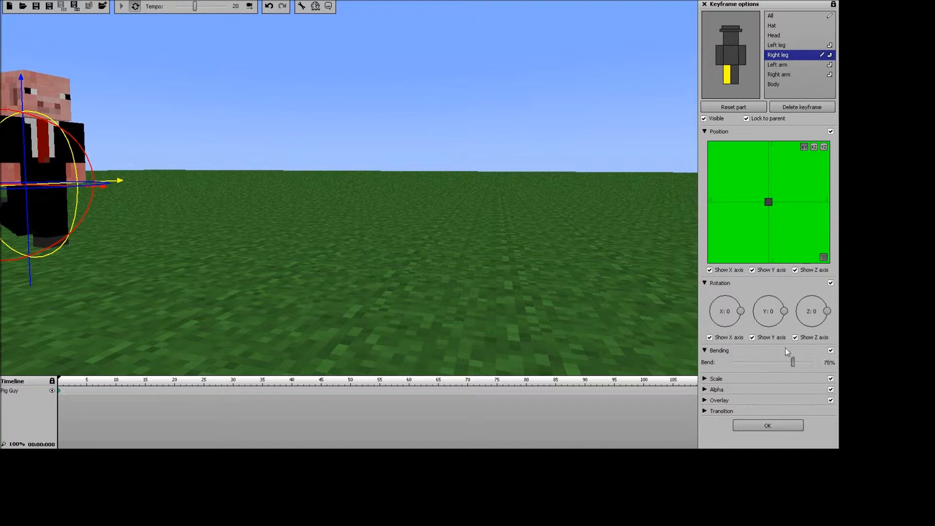
mouse_move(756, 352)
left_mouse_down()
mouse_move(782, 359)
mouse_move(742, 361)
left_mouse_up()
right_click_drag(599, 292, 243, 283)
right_click_drag(292, 166, 313, 165)
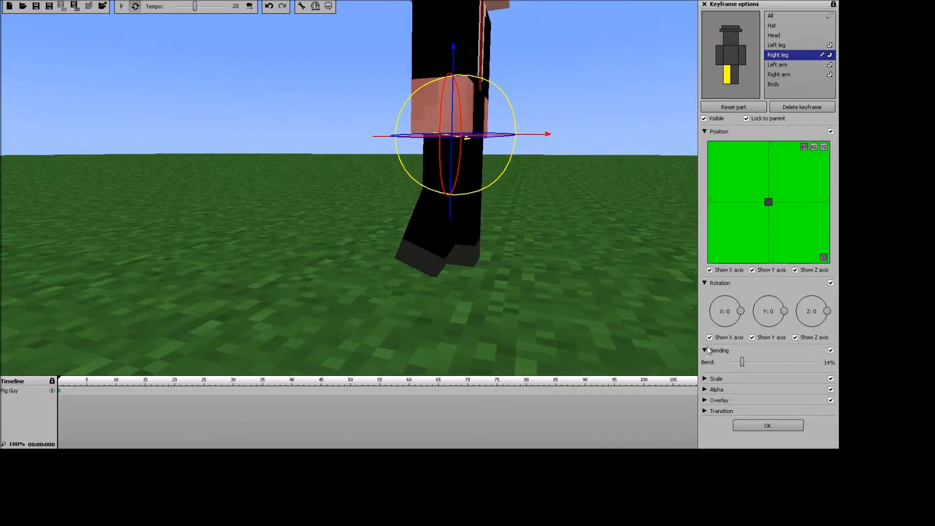
left_click_drag(758, 364, 888, 373)
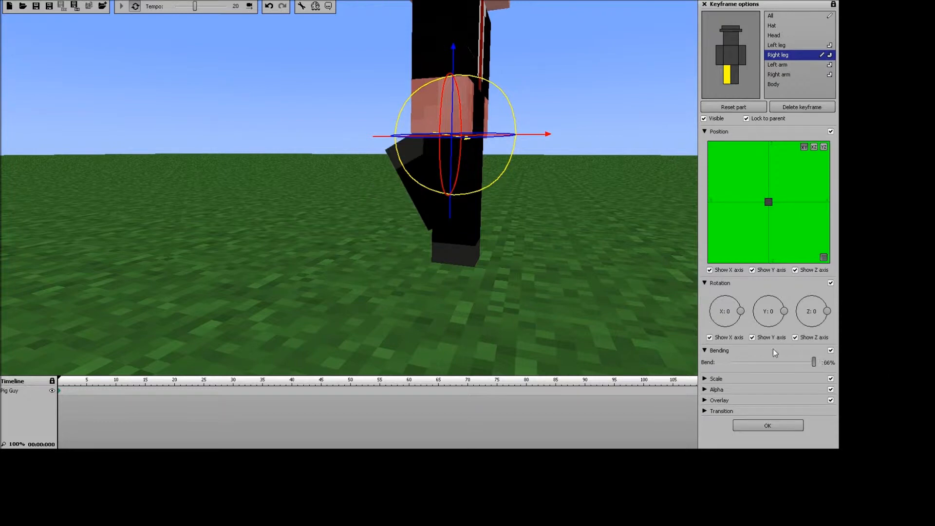
left_click_drag(775, 352, 695, 355)
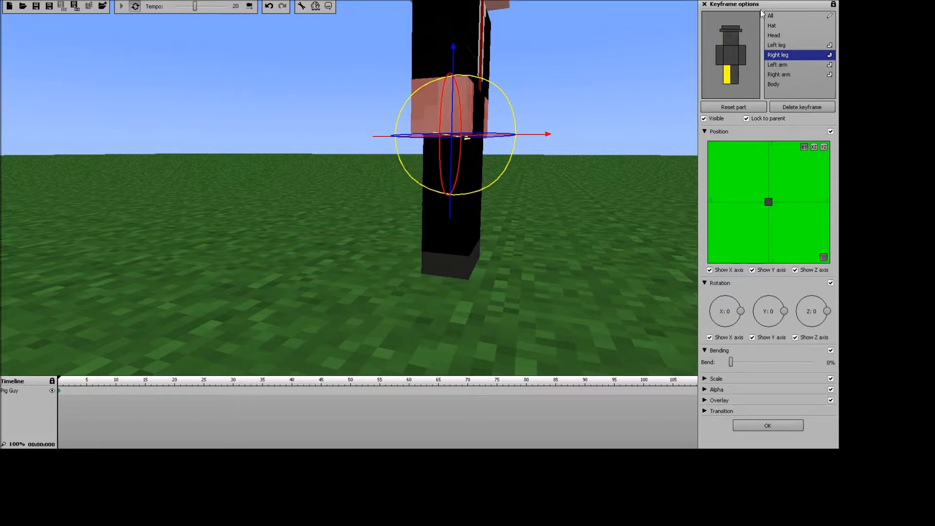
left_click(741, 60)
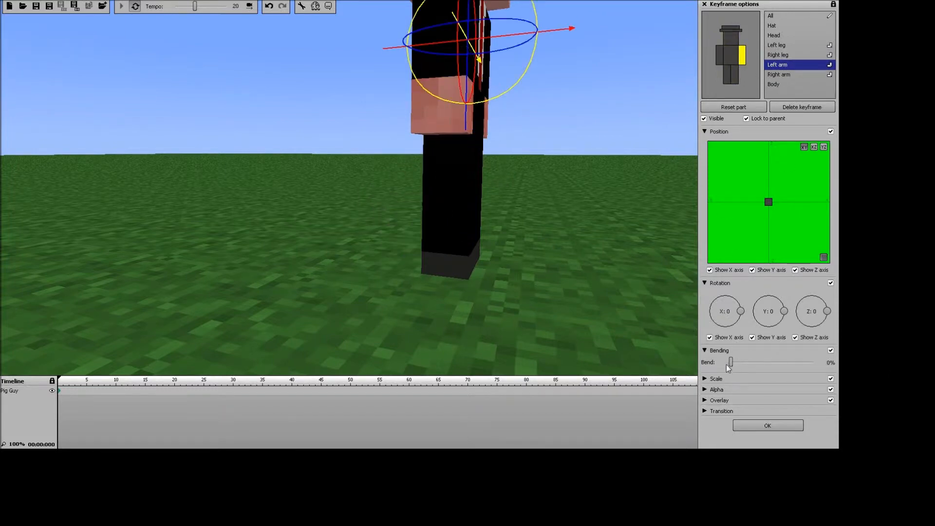
left_click_drag(747, 358, 672, 319)
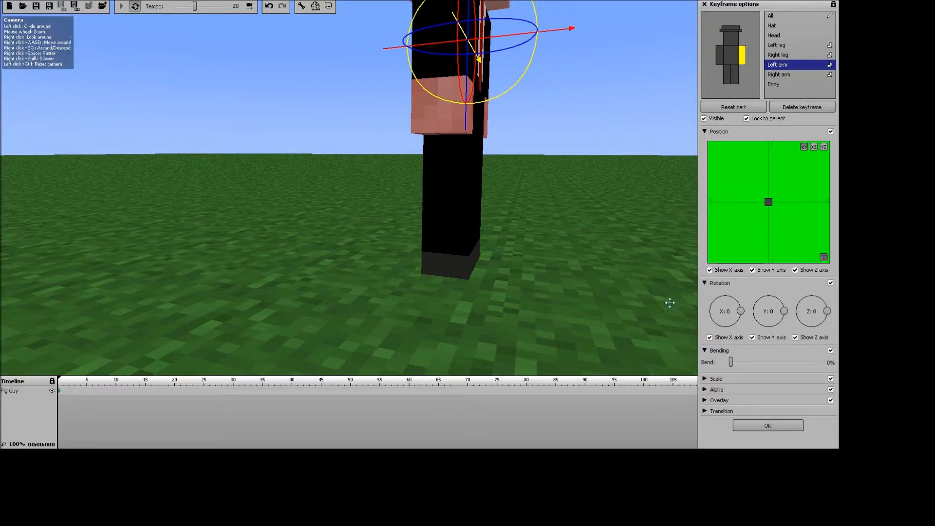
Reselect the whole character and view Pig Guy straight from the front
left_click(750, 30)
left_click_drag(536, 171, 233, 192)
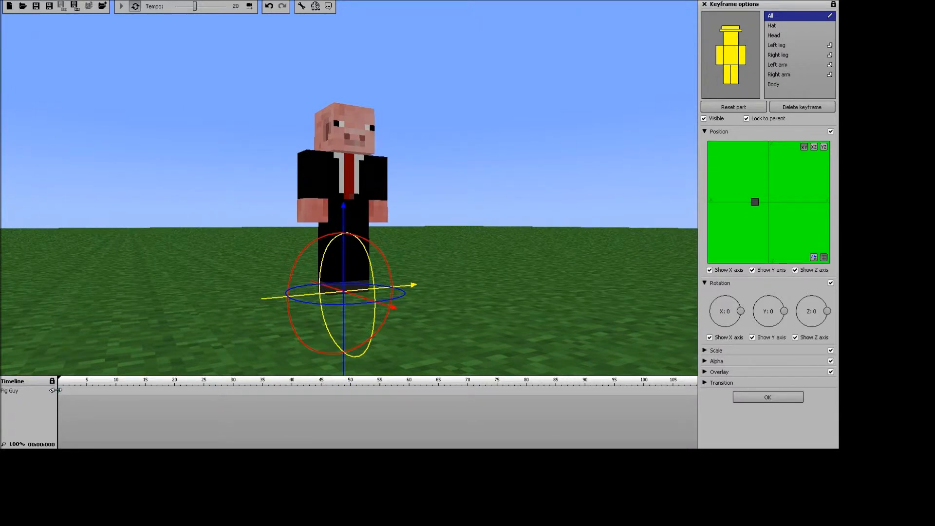
left_click_drag(167, 279, 117, 280)
right_click_drag(117, 280, 38, 37)
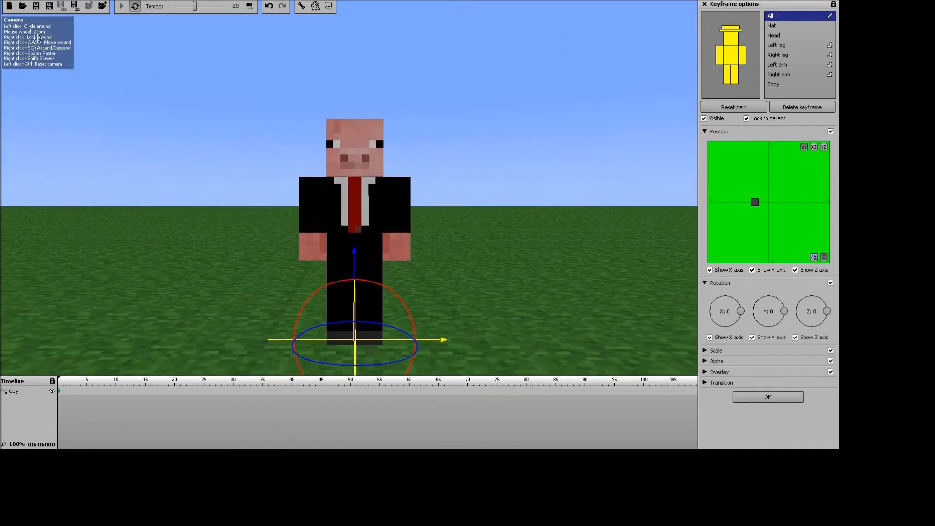
Add a keyframe at frame 10, try rotating the right arm about its X axis, and remove the keyframe
left_click(116, 390)
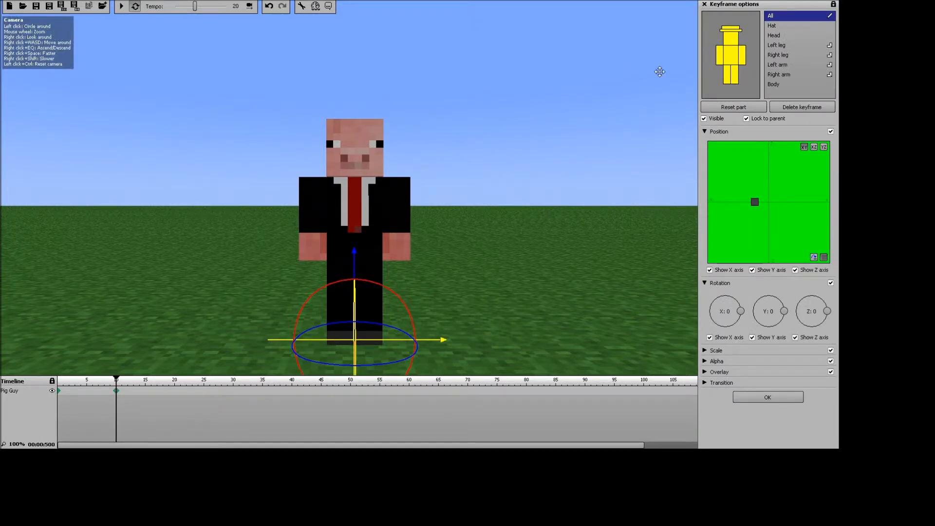
left_click(719, 59)
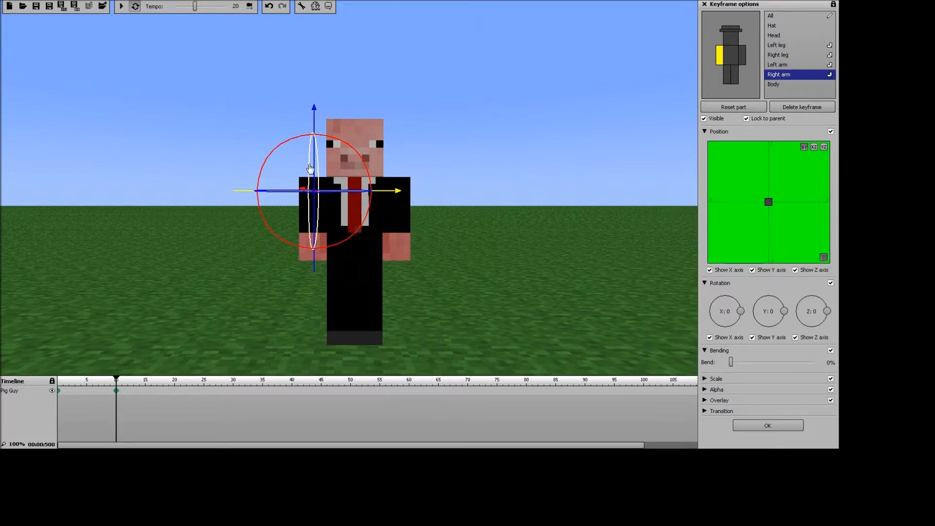
left_click_drag(310, 168, 313, 159)
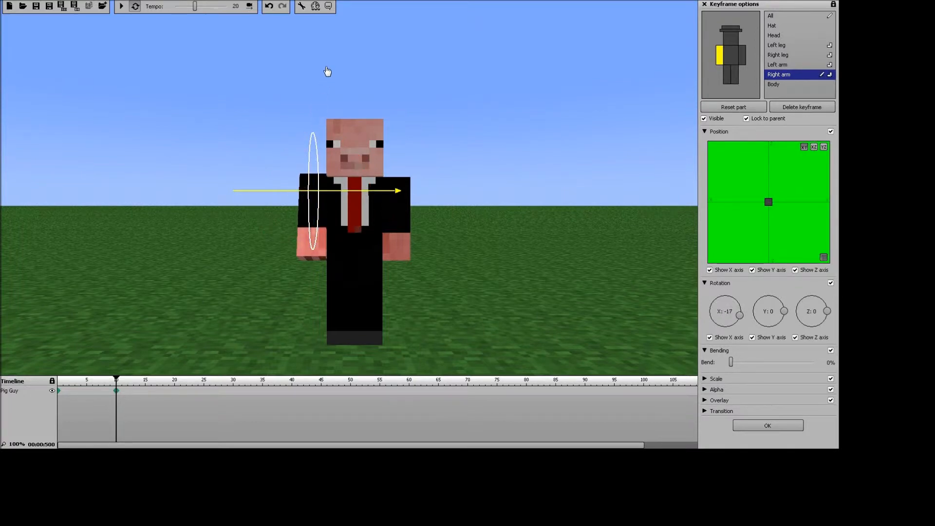
left_click_drag(319, 124, 312, 165)
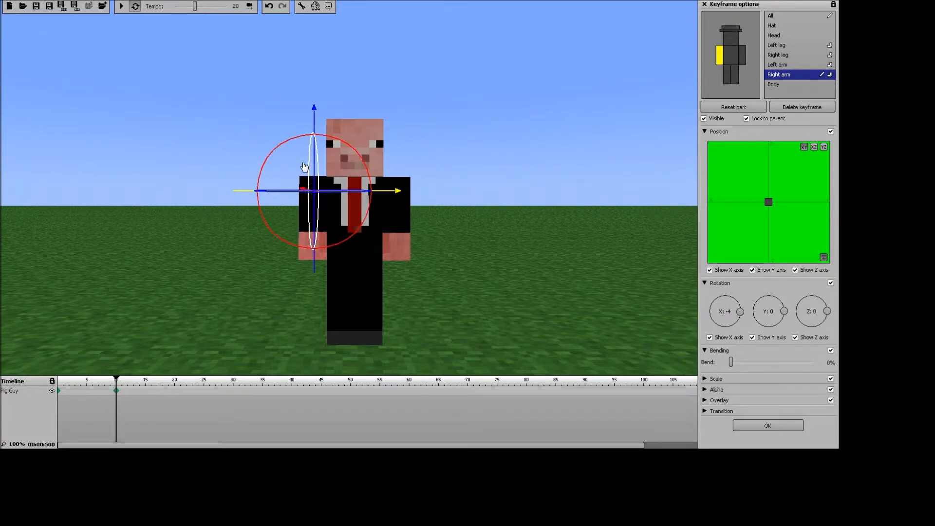
left_click(122, 404)
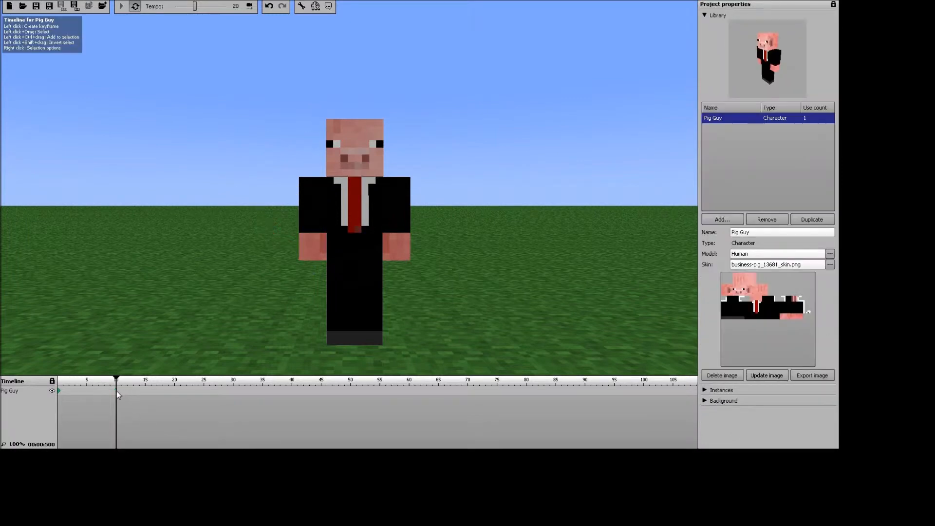
Add a keyframe at frame 10 and raise the right arm by setting its X rotation to -173
left_click(117, 392)
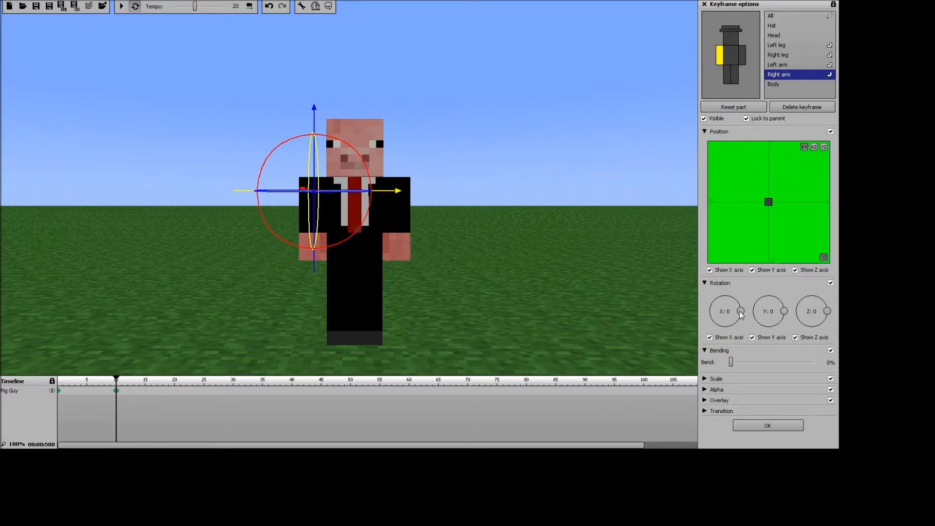
left_click_drag(741, 314, 707, 319)
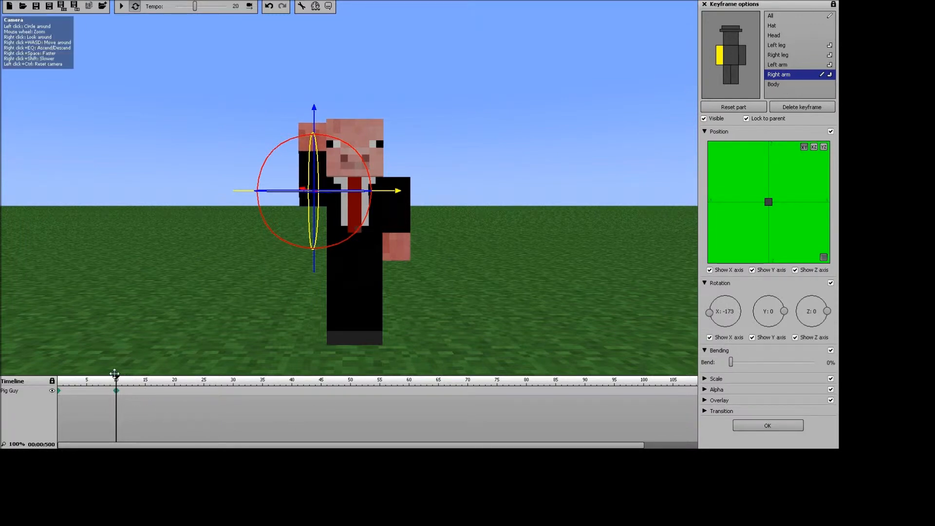
mouse_move(117, 377)
left_mouse_down()
mouse_move(59, 378)
mouse_move(124, 365)
left_mouse_up()
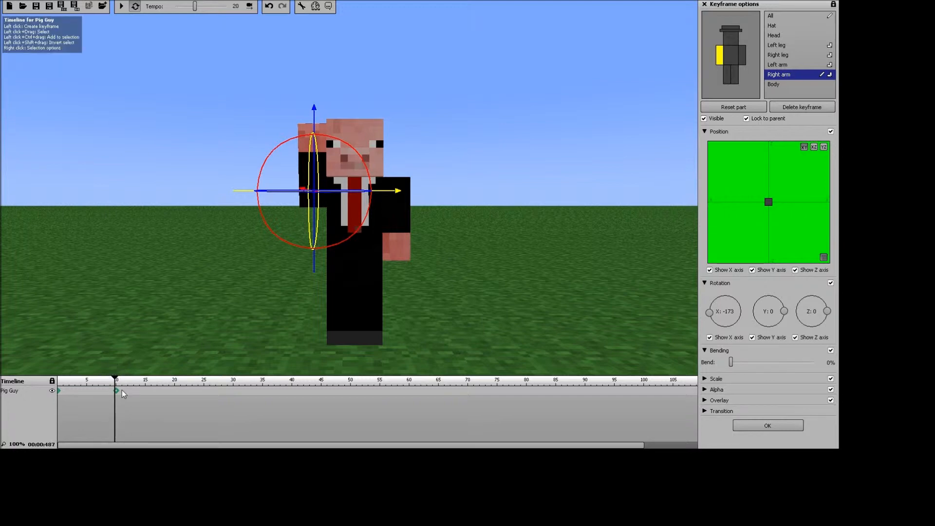
Add a keyframe at frame 20, tilt the right arm outward and back to a Y rotation of -2, and preview the animation
left_click(174, 395)
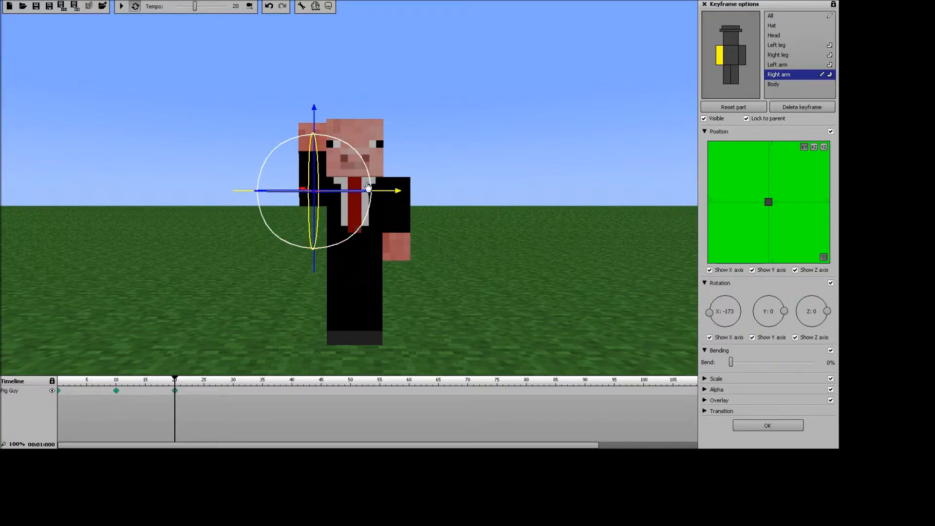
left_click_drag(369, 182, 346, 161)
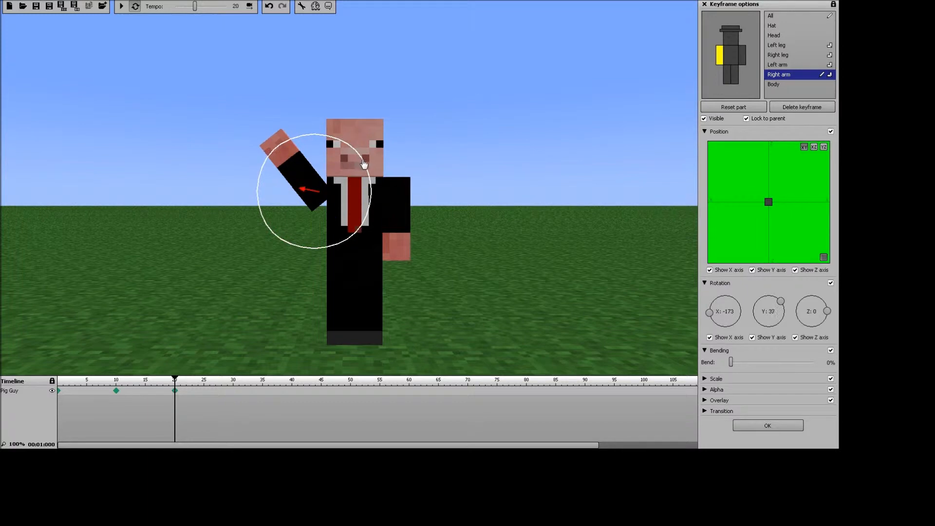
left_click_drag(370, 169, 389, 193)
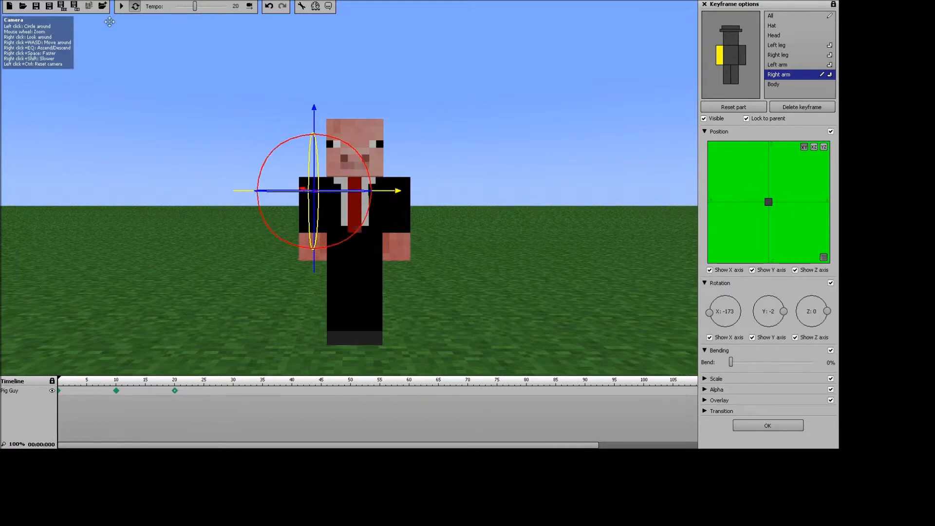
left_click(121, 6)
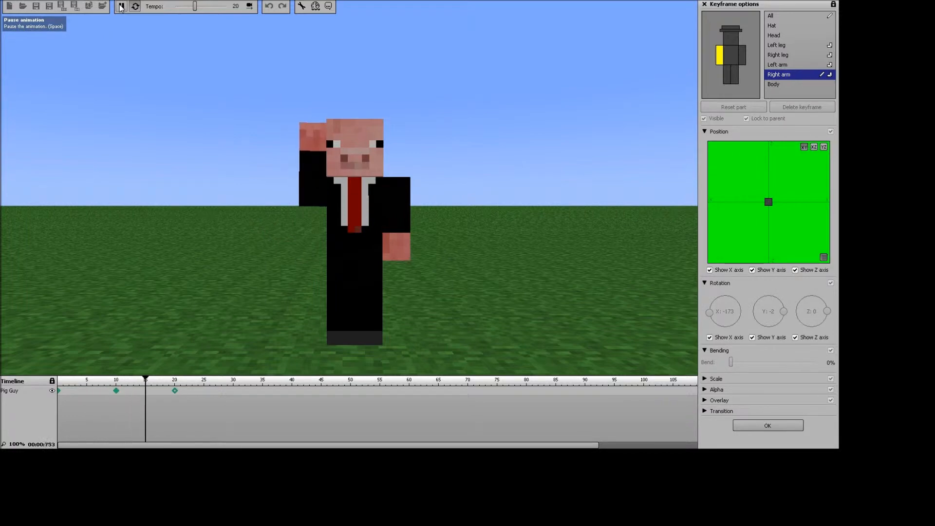
left_click(121, 6)
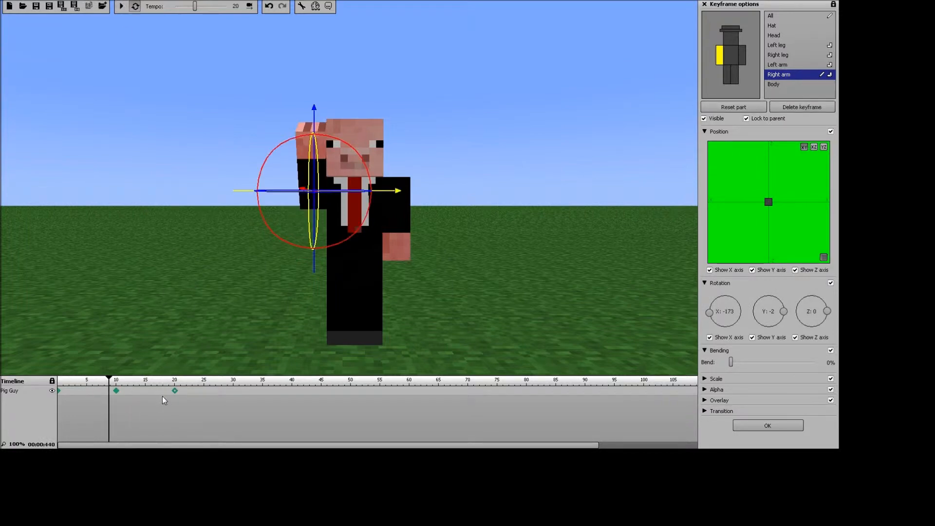
Set the right arm's Y rotation to 30 at frame 20, and add a keyframe at frame 25 with Y rotation 0
left_click(175, 391)
left_click(174, 390)
left_click(174, 390)
left_click_drag(322, 138, 293, 131)
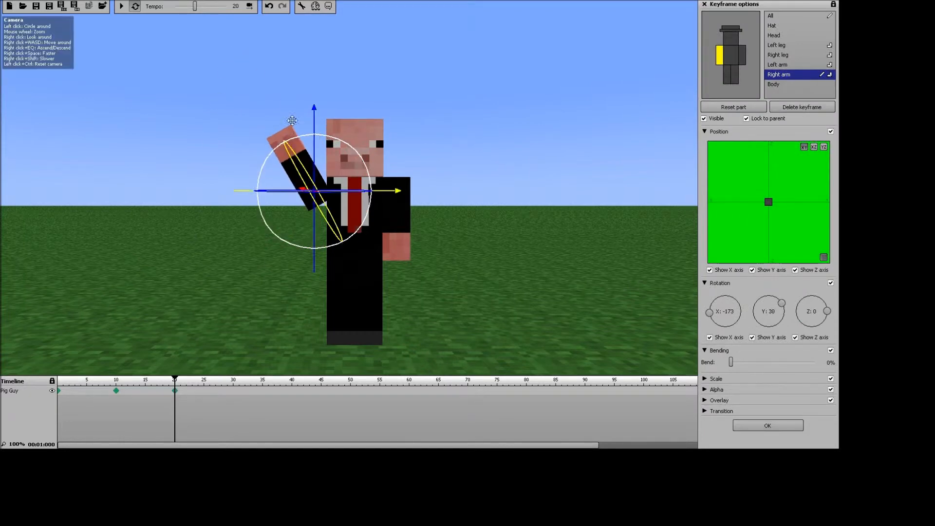
left_click(204, 390)
left_click_drag(336, 144, 366, 151)
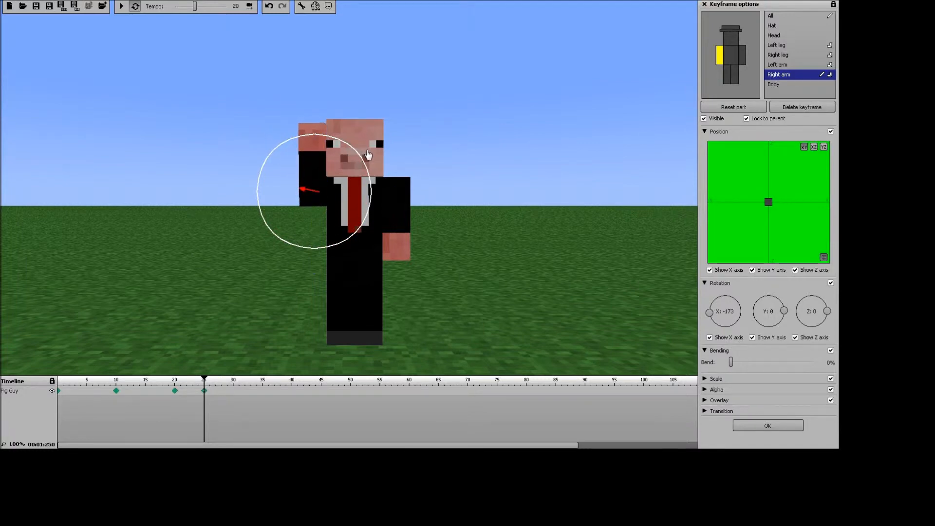
Play the arm wave from frame 0, stop it, and move the frame 25 keyframe to frame 22
left_click_drag(195, 375, 60, 373)
left_click(122, 6)
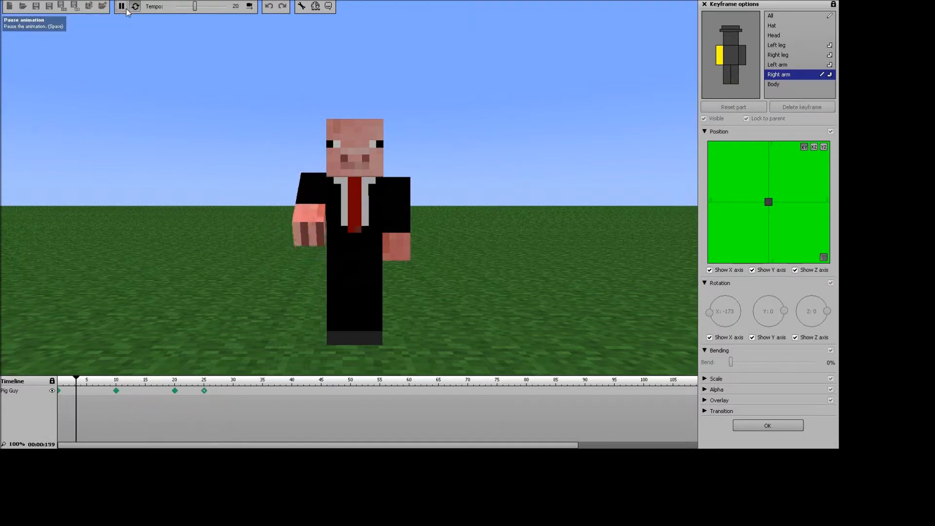
left_click(122, 7)
left_click(204, 392)
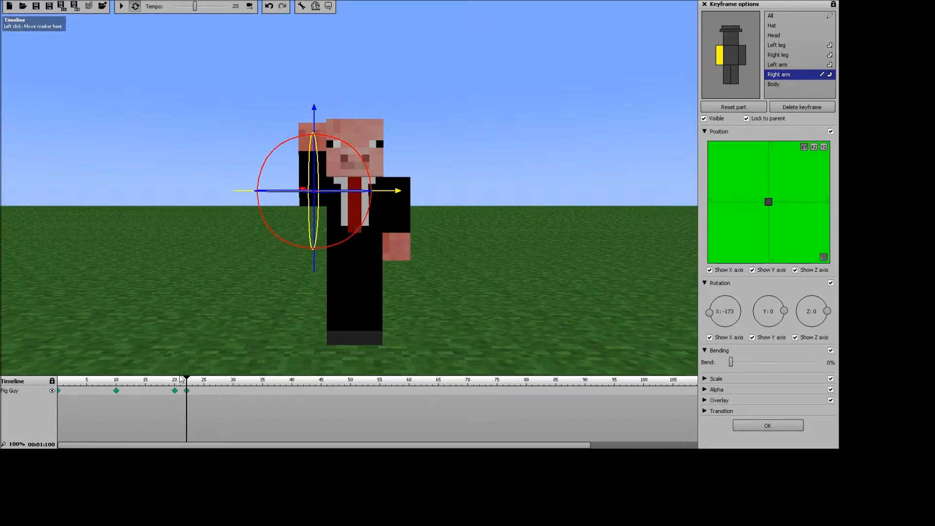
Replay the arm wave from frame 0, stop it, and move the last two keyframes to frames 15 and 20
left_click_drag(187, 380, 54, 377)
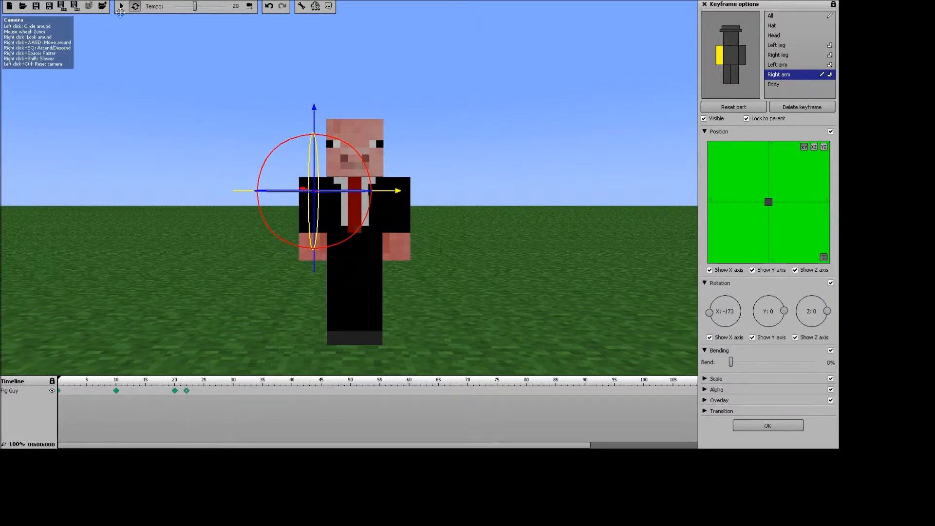
left_click(120, 10)
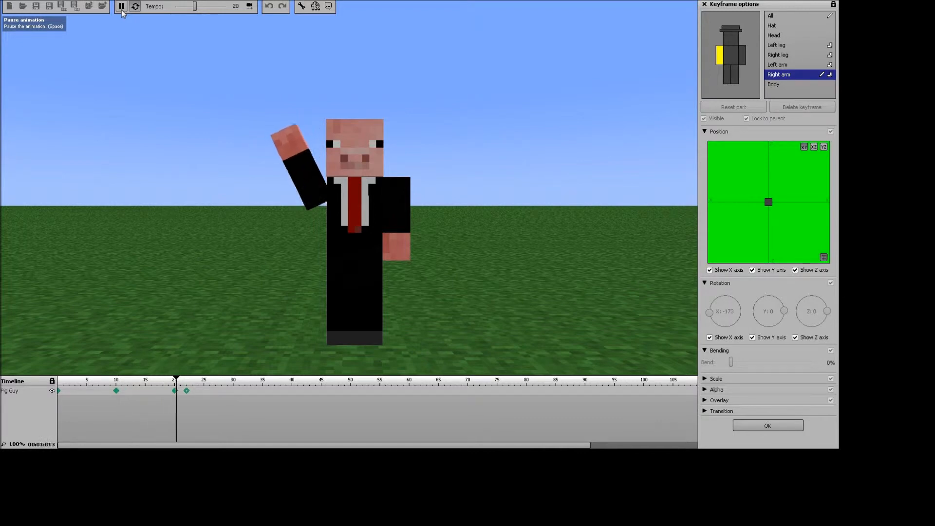
left_click(121, 7)
mouse_move(175, 394)
left_mouse_down()
mouse_move(145, 392)
mouse_move(175, 392)
left_mouse_up()
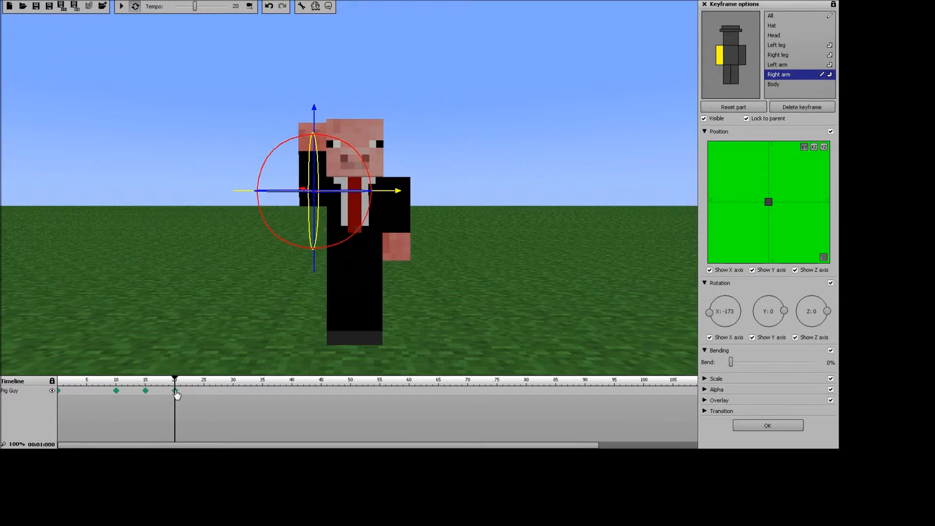
Preview the retimed right arm wave and stop the playback
left_click_drag(175, 379, 145, 373)
left_click(122, 7)
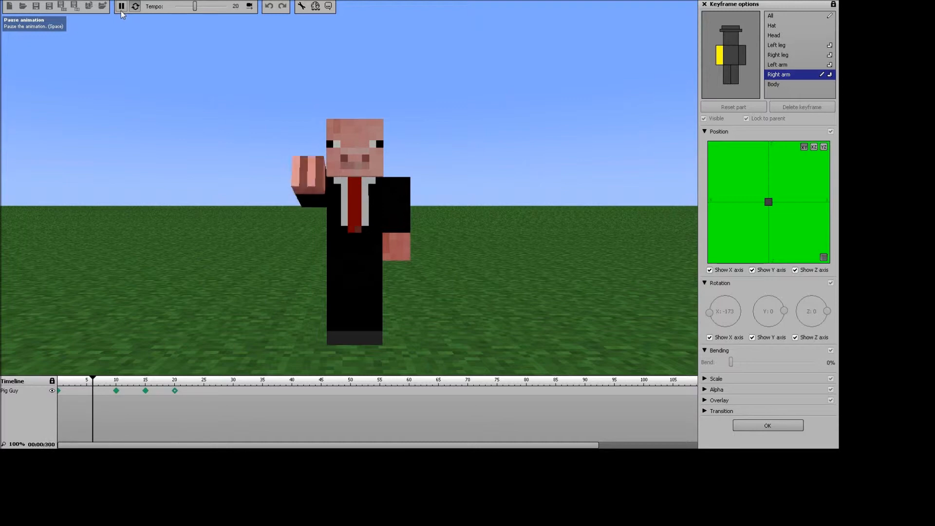
left_click(121, 7)
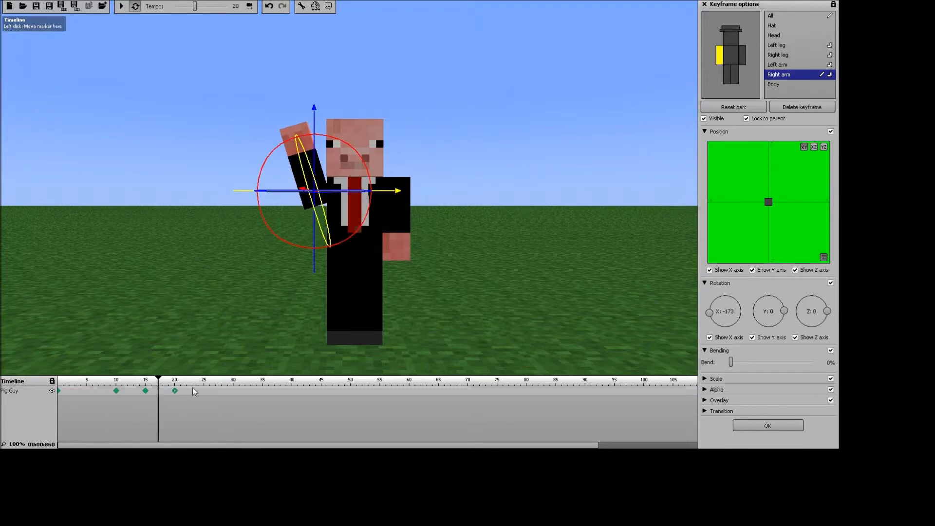
Copy the frame 15 and 20 keyframes repeatedly at five-frame intervals up to frame 50, and play the extended wave from frame 0
left_click(204, 393)
left_click_drag(144, 390, 141, 390)
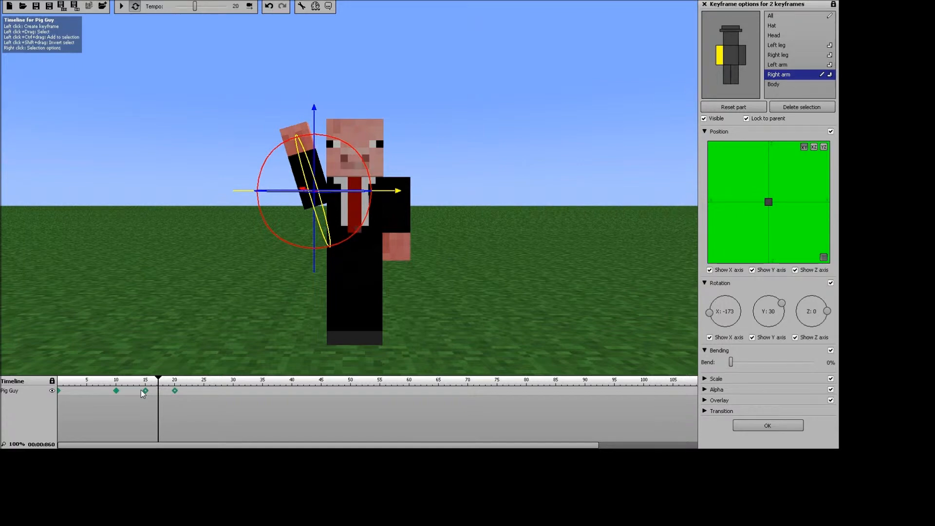
left_click_drag(146, 393, 323, 395)
left_click_drag(263, 378, 59, 378)
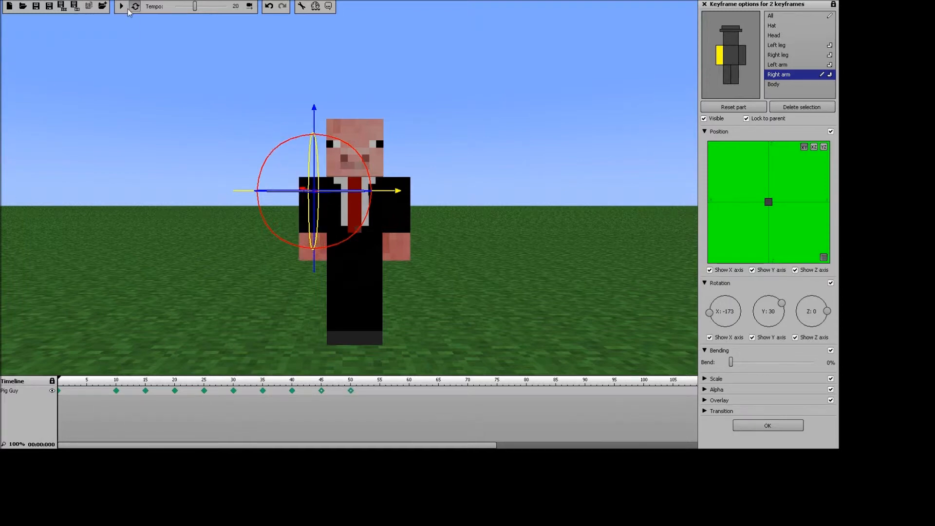
left_click(120, 6)
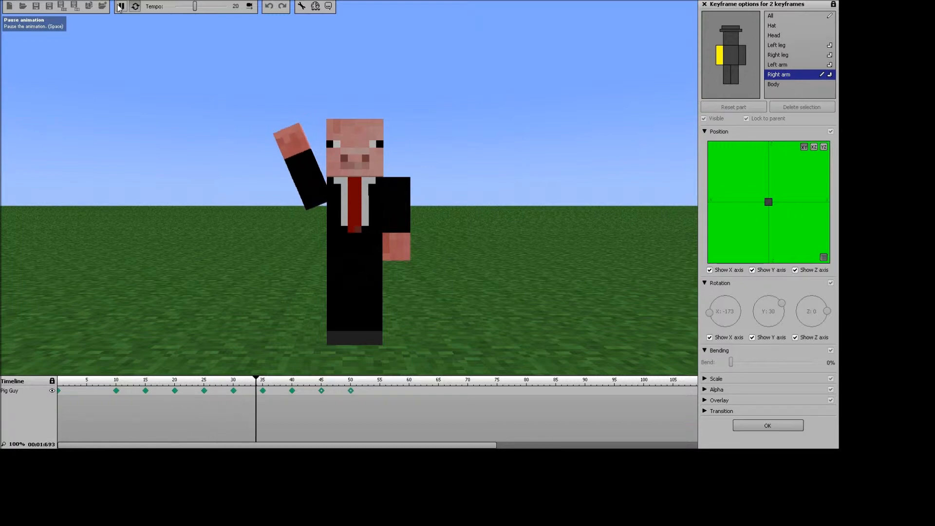
left_click(120, 7)
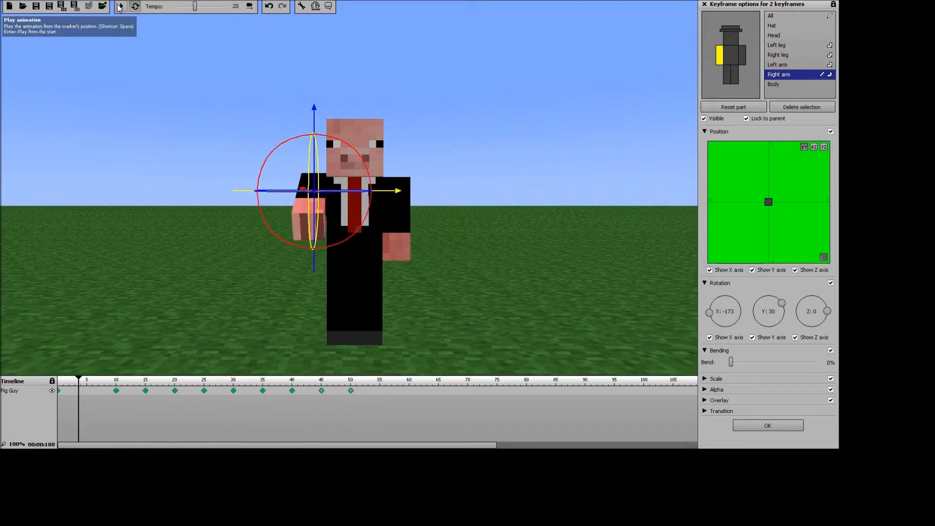
Go through the wave keyframes from frame 10 to frame 50 one by one and compare the right arm's poses
left_click(115, 390)
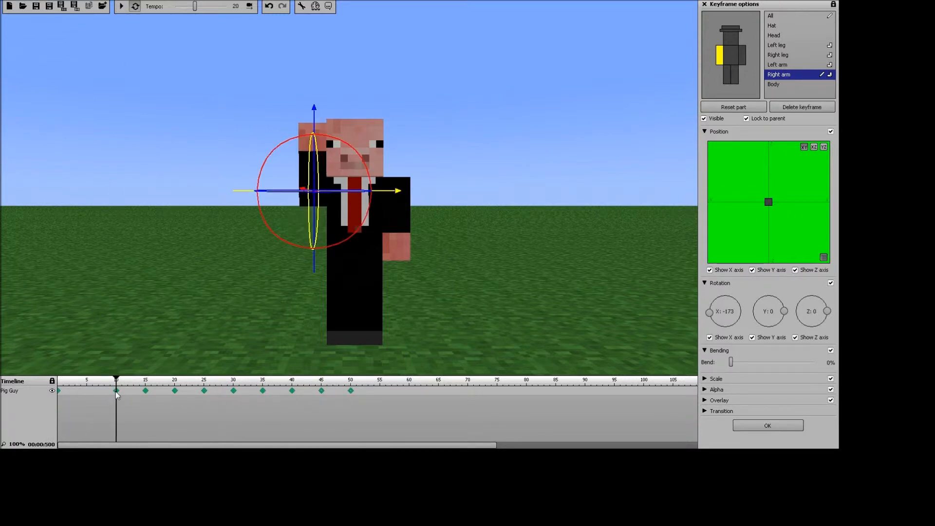
left_click(145, 390)
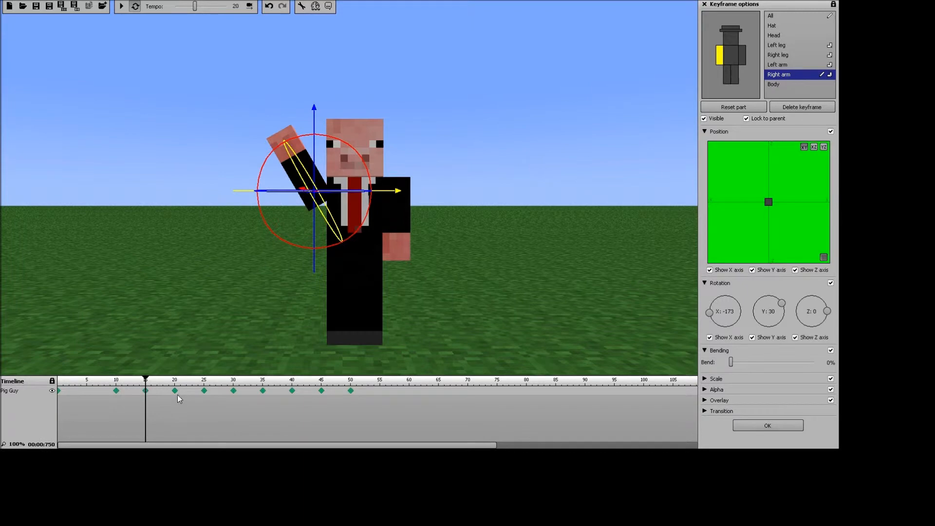
left_click(175, 391)
left_click(205, 390)
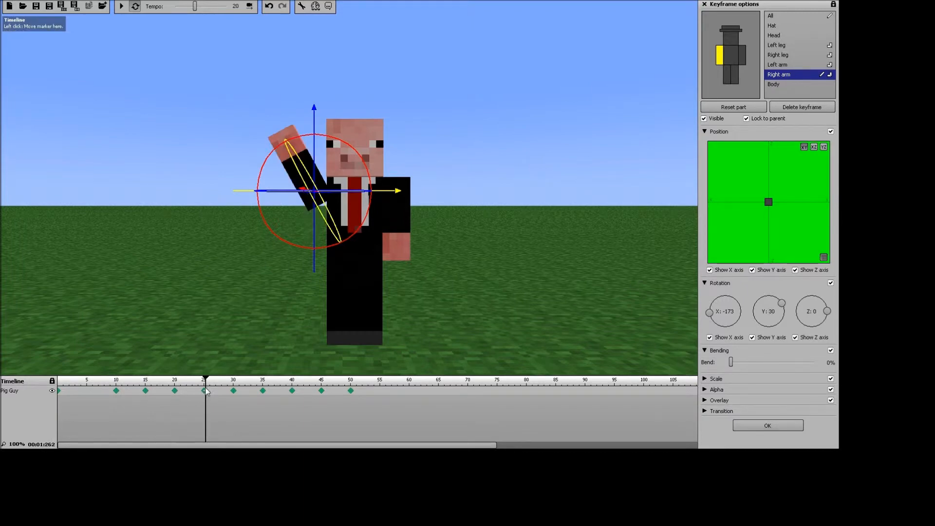
left_click(233, 391)
left_click(262, 391)
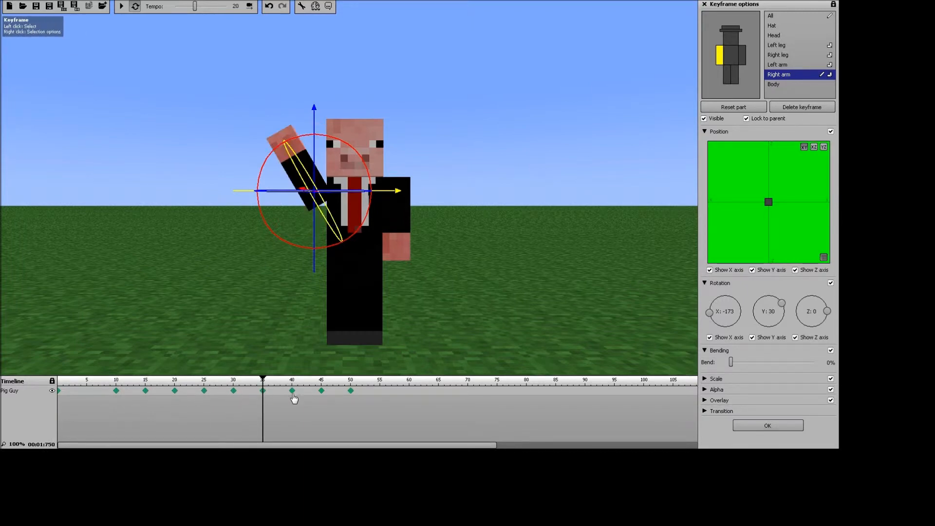
left_click(292, 390)
left_click(321, 390)
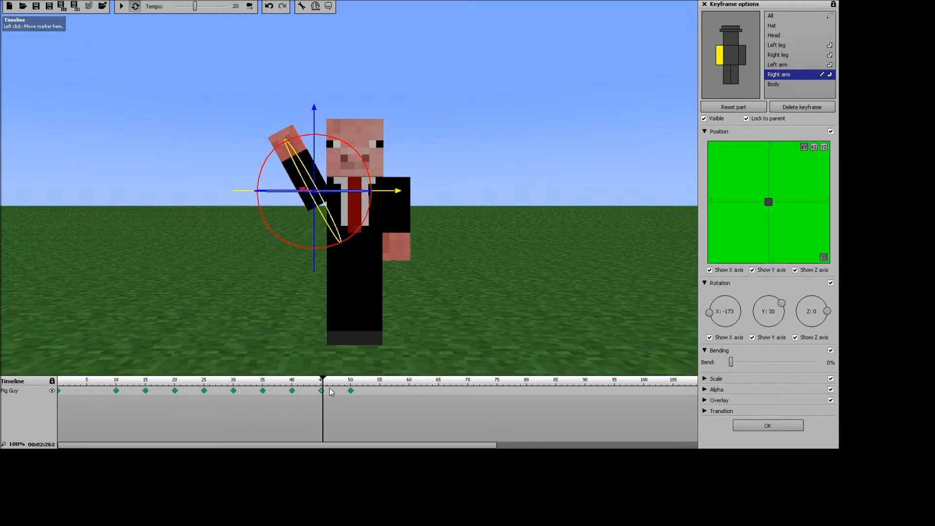
left_click(350, 391)
left_click_drag(352, 376, 303, 336)
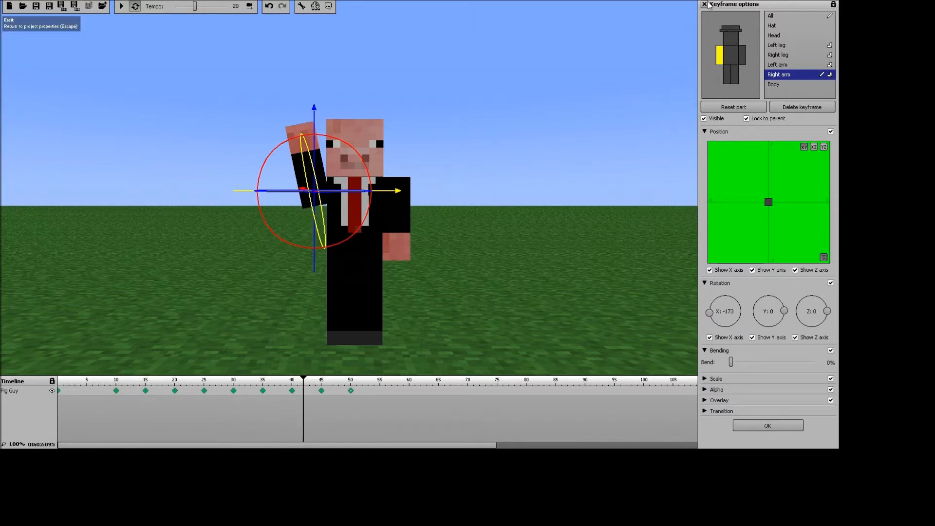
Delete all wave keyframes from frame 10 to frame 50 and return the timeline marker to frame 0
left_click_drag(376, 391, 115, 390)
key("Delete")
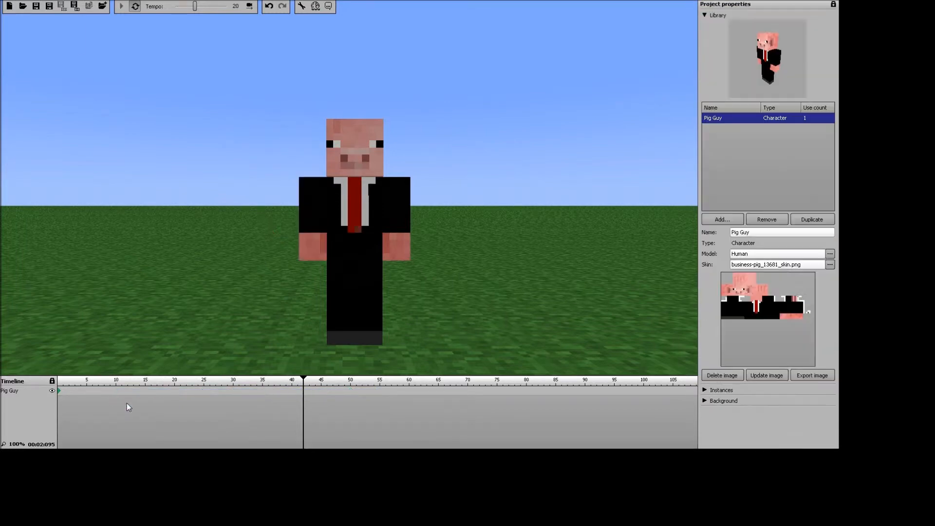
left_click_drag(303, 377, 58, 378)
Add a 3D Diamond Sword item to the project and create a keyframe for it at frame 0
left_click(721, 220)
left_click(728, 296)
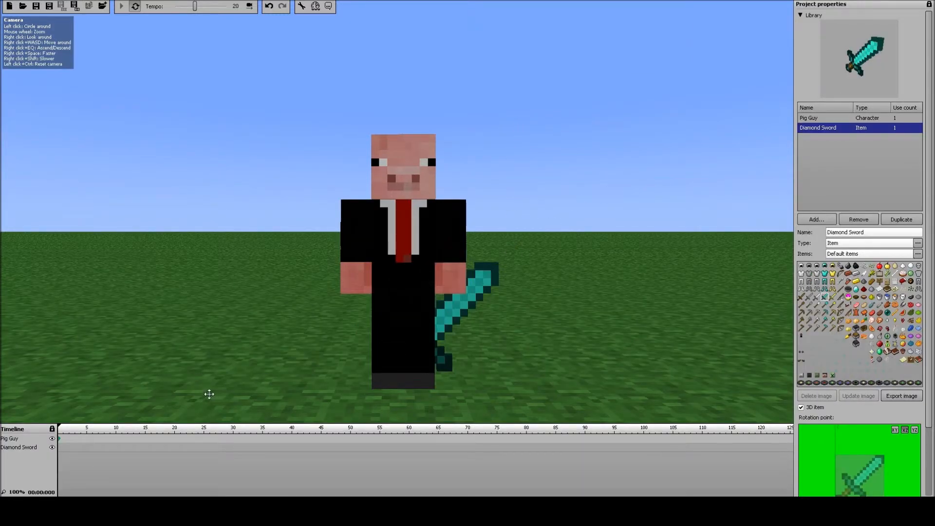
left_click(59, 447)
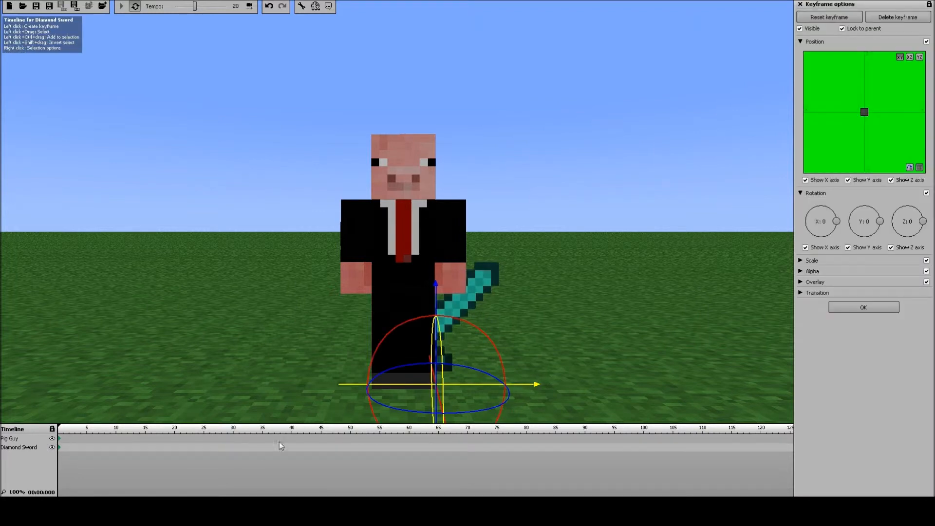
Raise the Diamond Sword, rotate it to Z -95, and move it over to the character's right hand
left_click_drag(440, 306, 428, 265)
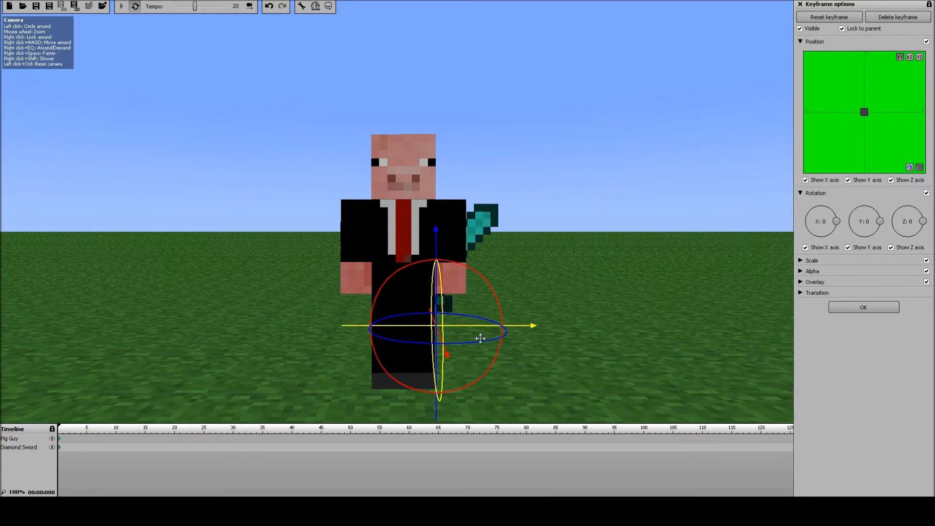
left_click_drag(477, 343, 431, 341)
left_click_drag(518, 326, 471, 324)
left_click_drag(360, 254, 363, 223)
left_click_drag(354, 312, 333, 336)
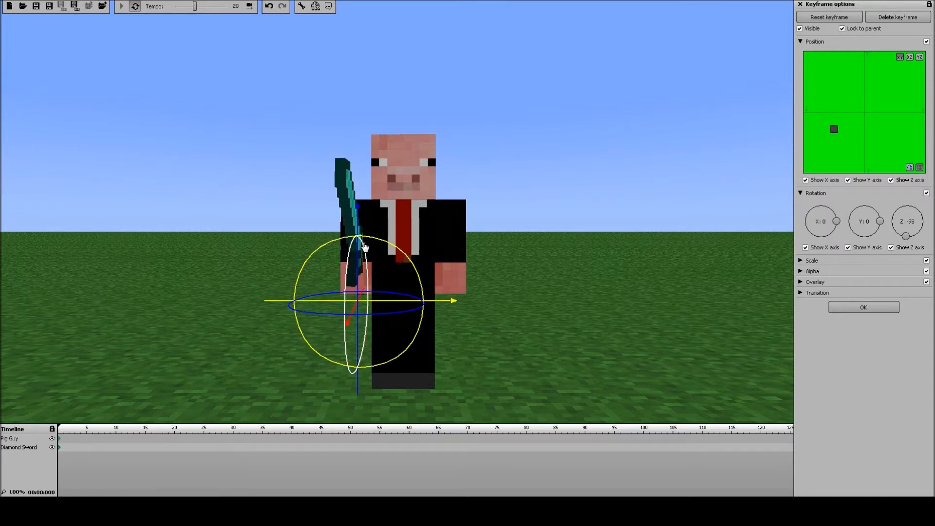
Tilt the Diamond Sword to a Y rotation of -17 and shift its handle into the right hand
left_click_drag(358, 222, 346, 294)
left_click_drag(493, 241, 458, 236)
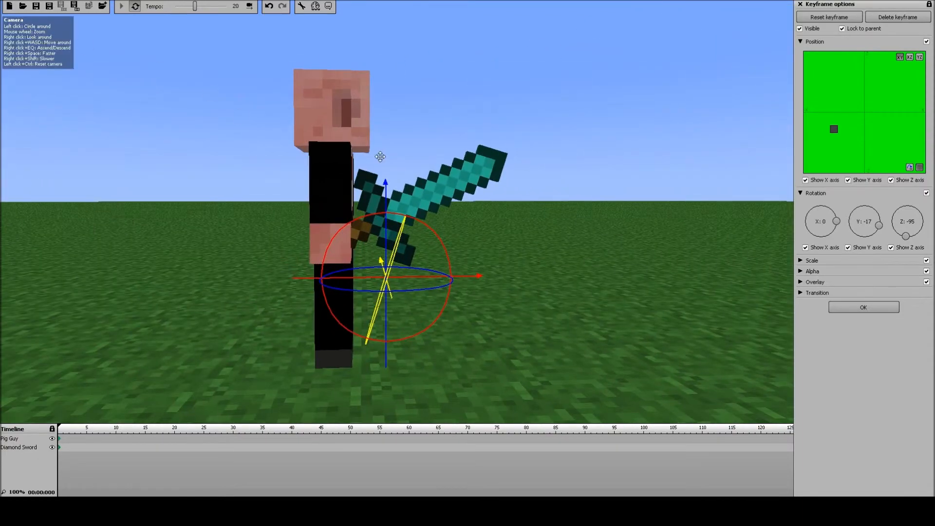
left_click_drag(473, 276, 470, 277)
left_click_drag(658, 251, 341, 253)
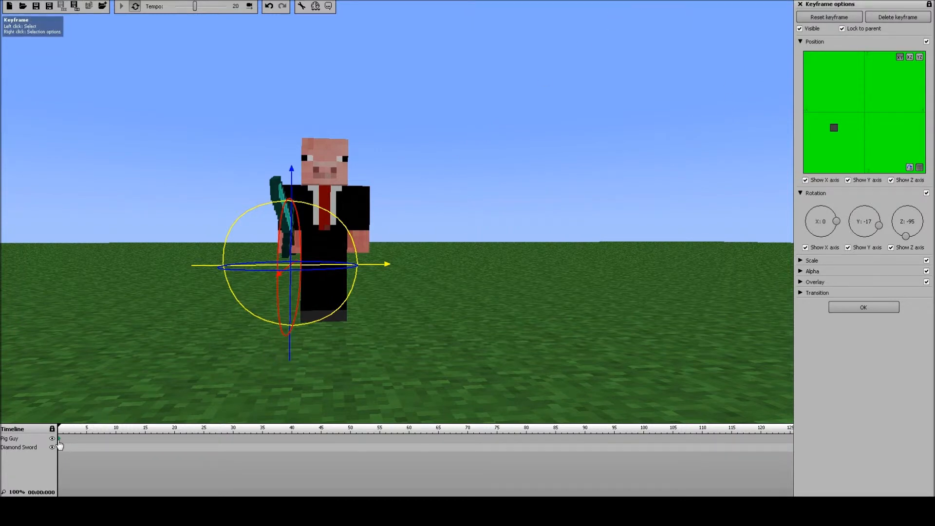
Raise Pig Guy's right arm to an X rotation of 113 in the frame 0 keyframe
left_click(58, 440)
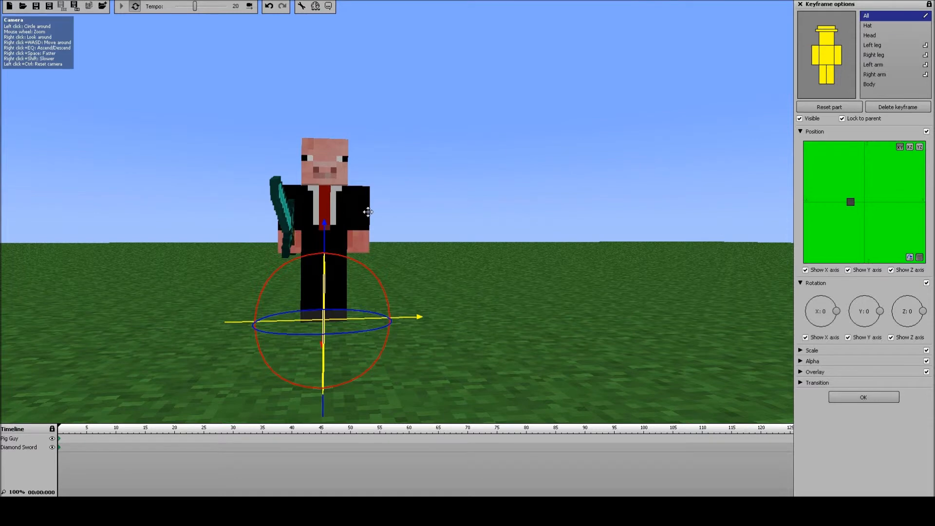
left_click(800, 4)
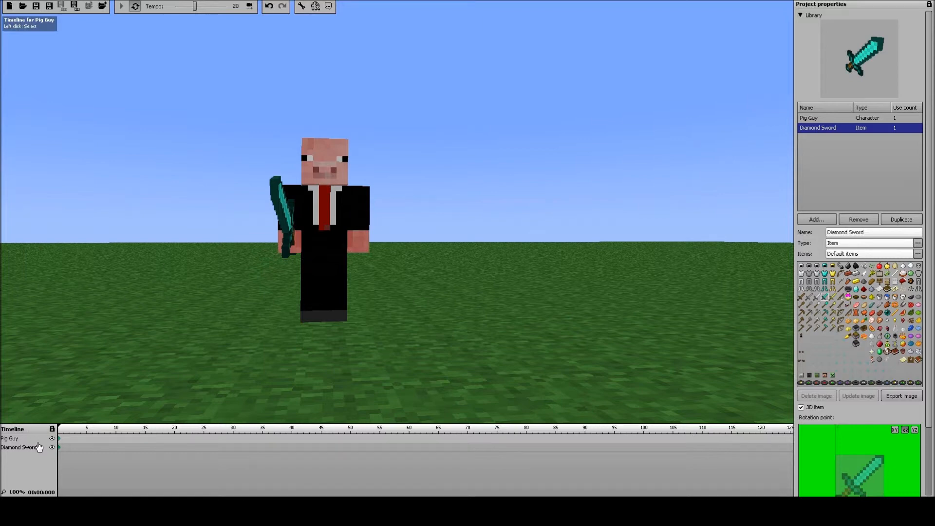
left_click(60, 439)
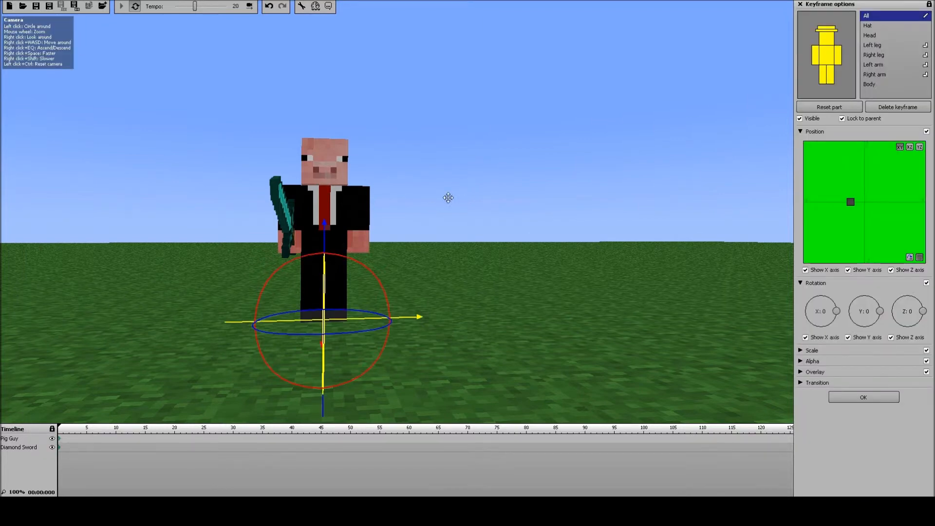
left_click(813, 60)
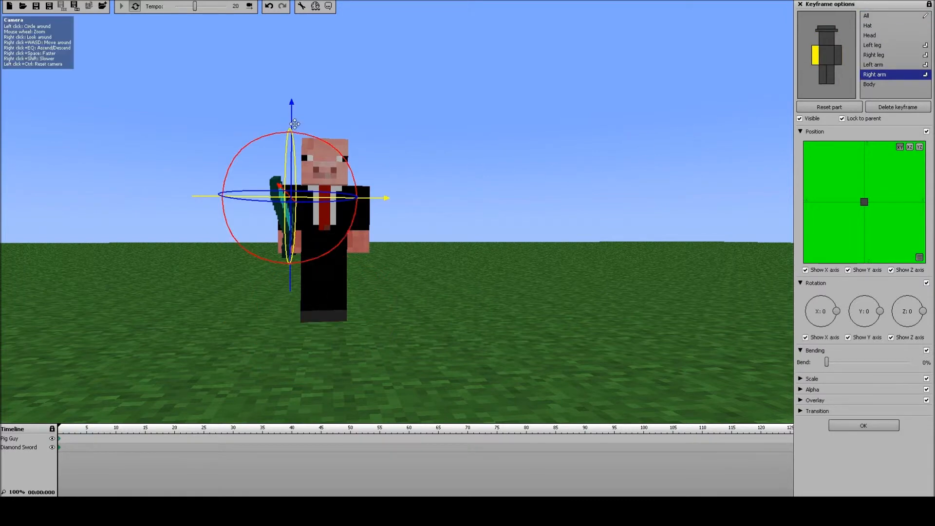
left_click_drag(285, 141, 282, 212)
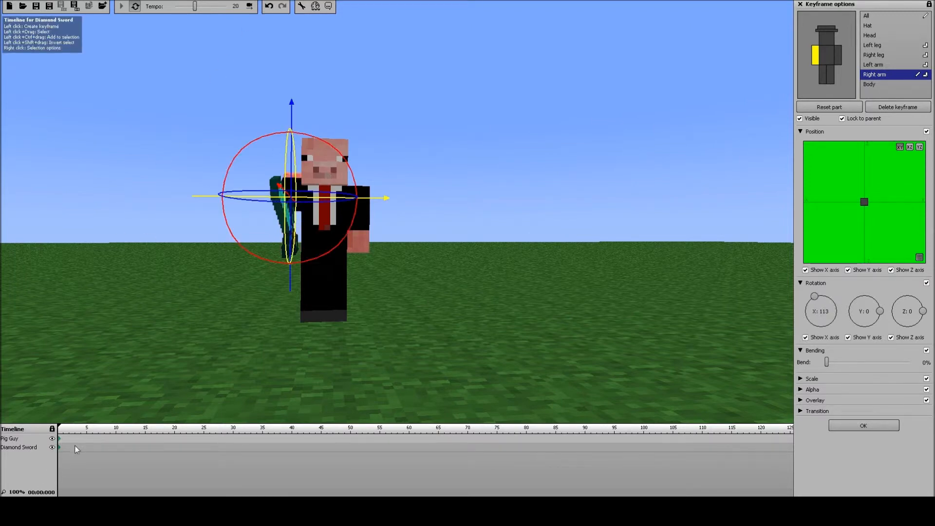
Try to lift the Diamond Sword up to the raised right arm, and undo that move
left_click(59, 447)
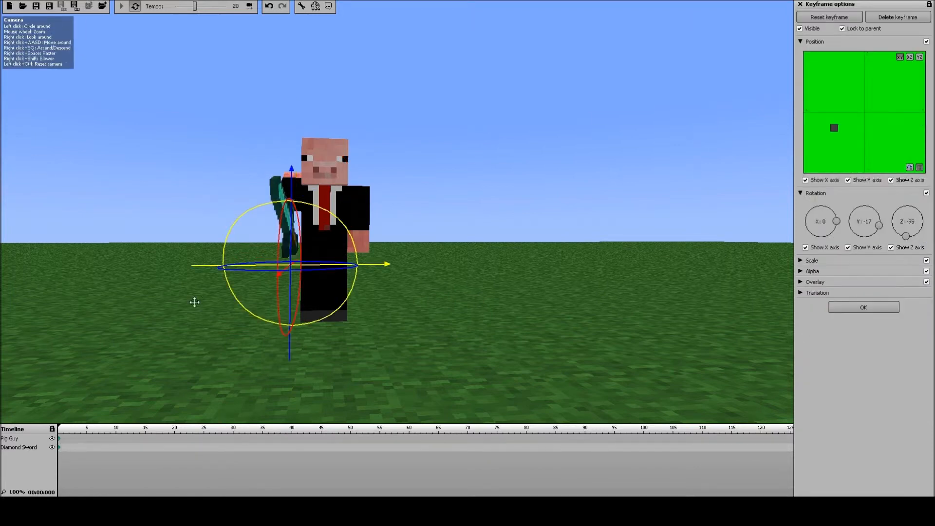
left_click_drag(299, 178, 292, 165)
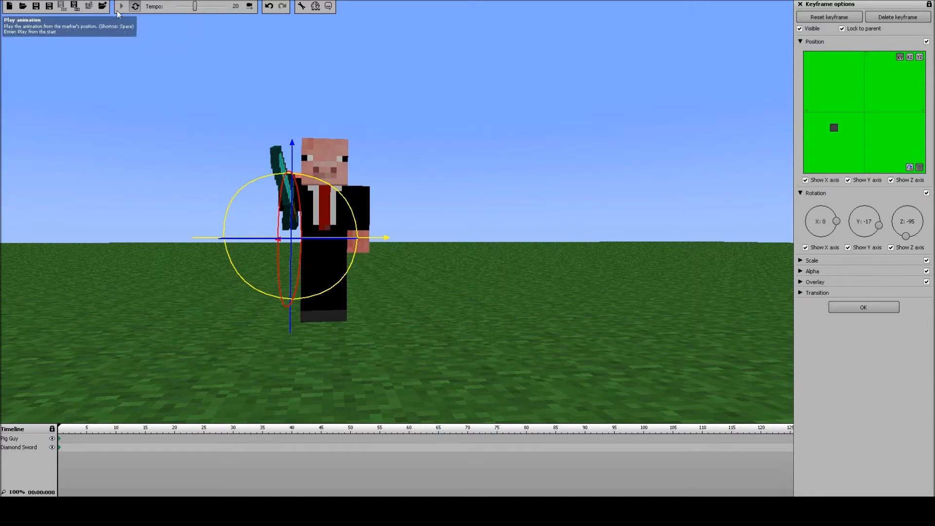
left_click(267, 10)
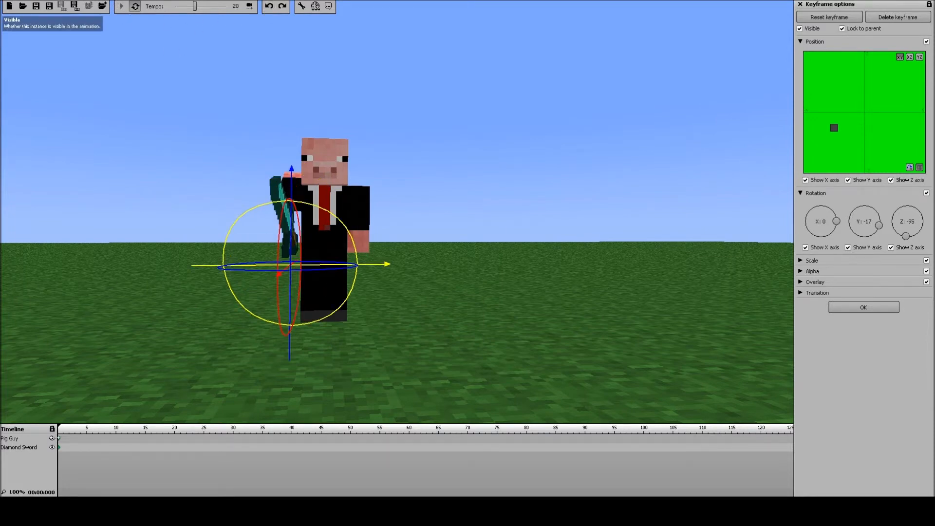
Undo the right arm's rotation in Pig Guy's frame 0 keyframe and close the keyframe options
left_click(59, 438)
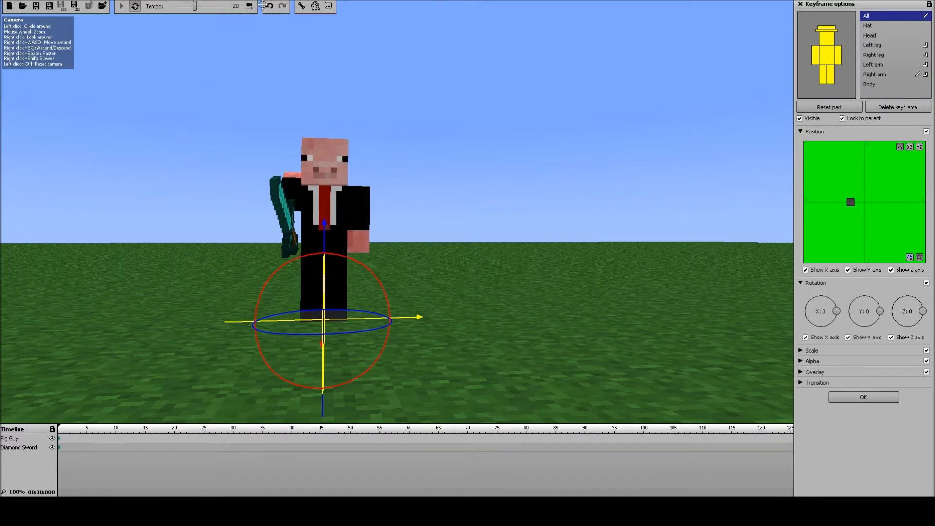
left_click(269, 11)
left_click(272, 11)
left_click(270, 8)
left_click(271, 7)
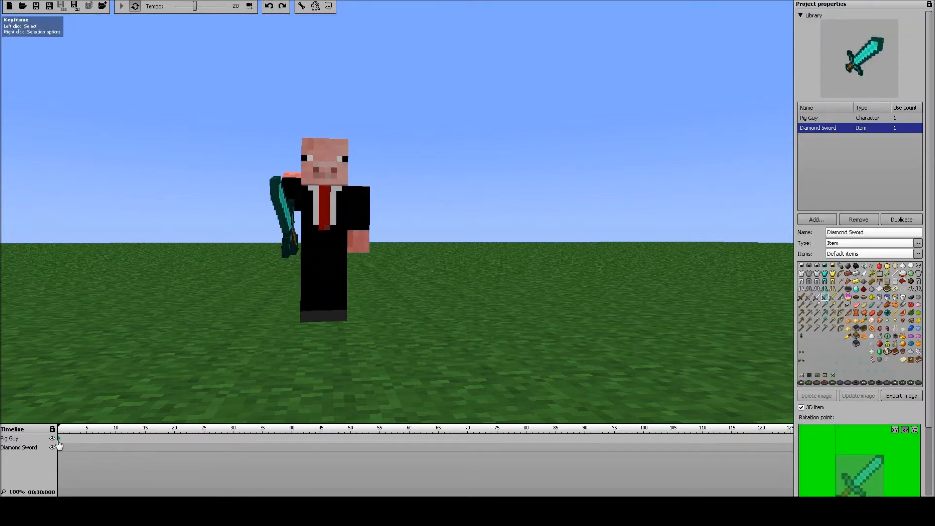
left_click(60, 439)
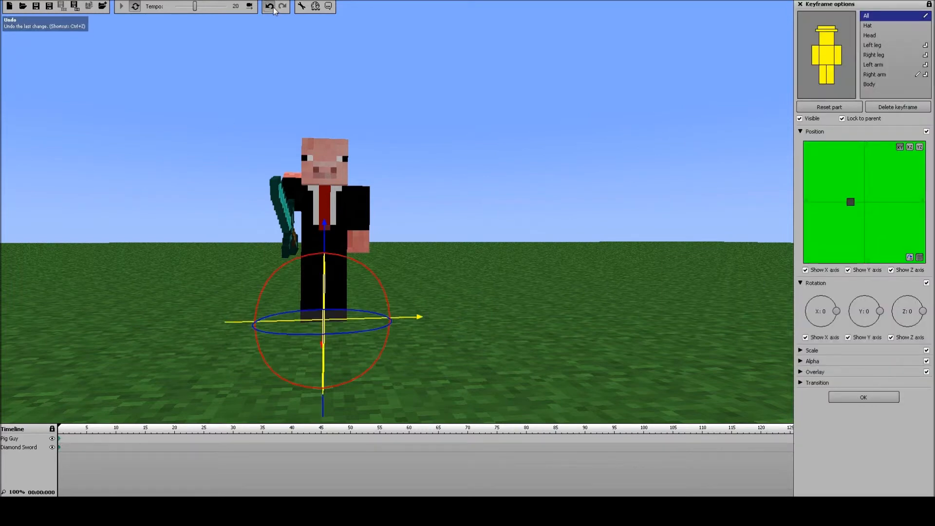
left_click(274, 8)
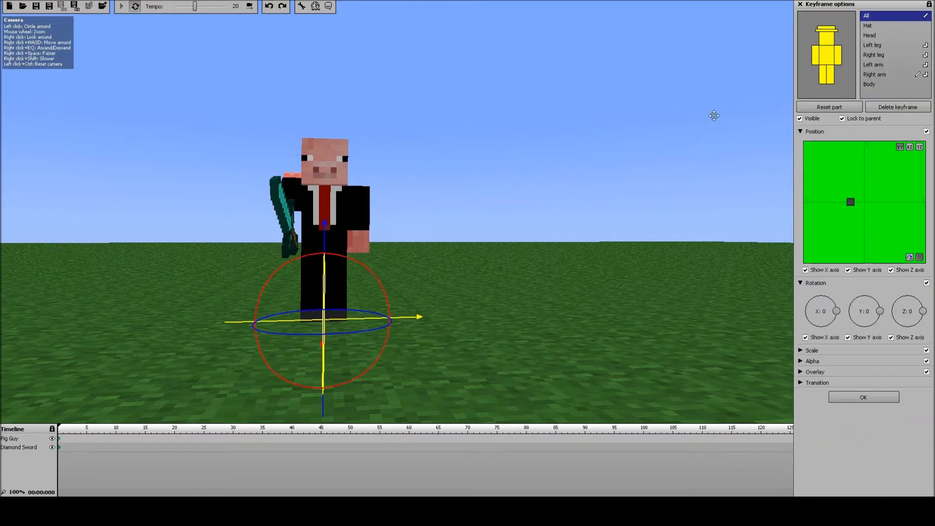
left_click(816, 59)
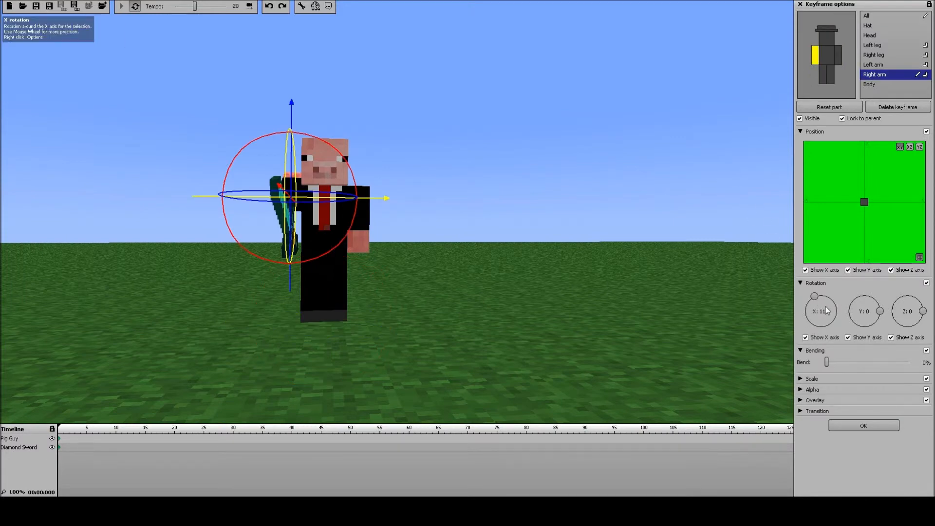
left_click(800, 4)
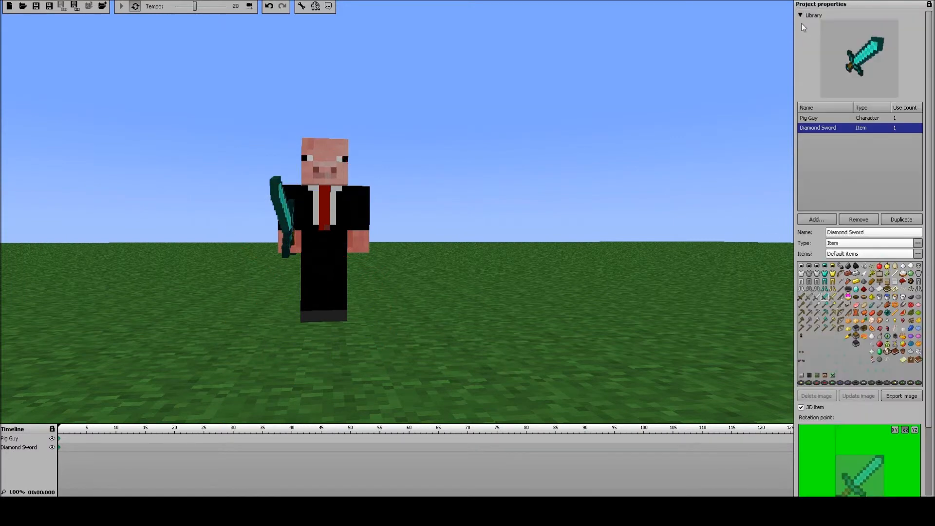
Expand Pig Guy's instances list, show the Camera's track in the timeline, and hide that track again
left_click(830, 119)
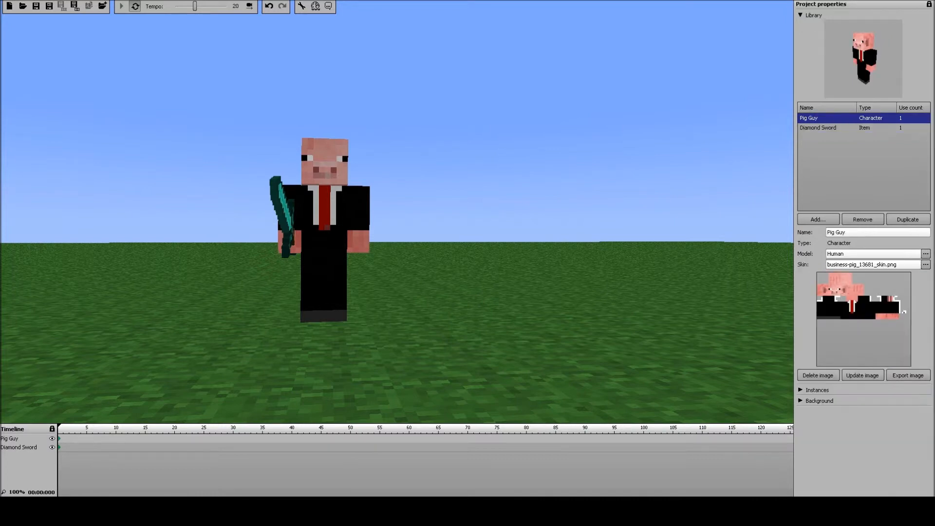
left_click(803, 390)
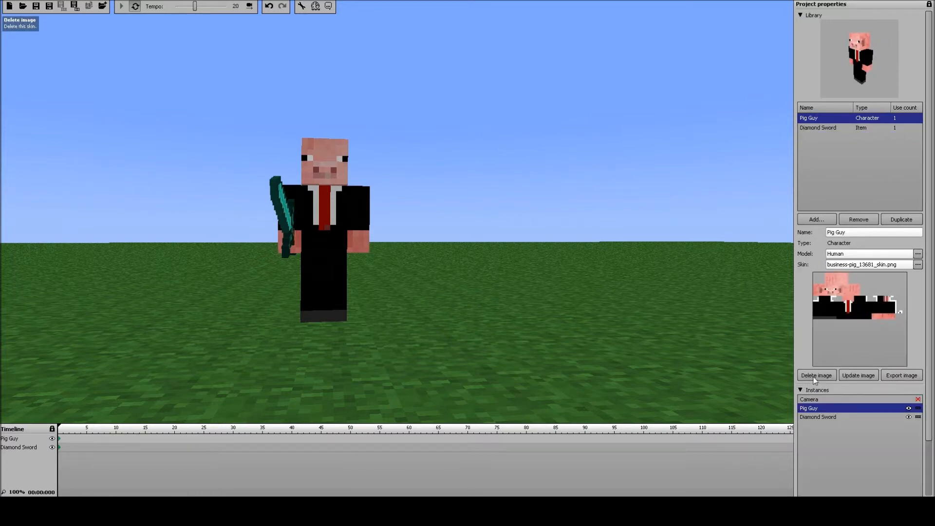
left_click_drag(930, 352, 924, 418)
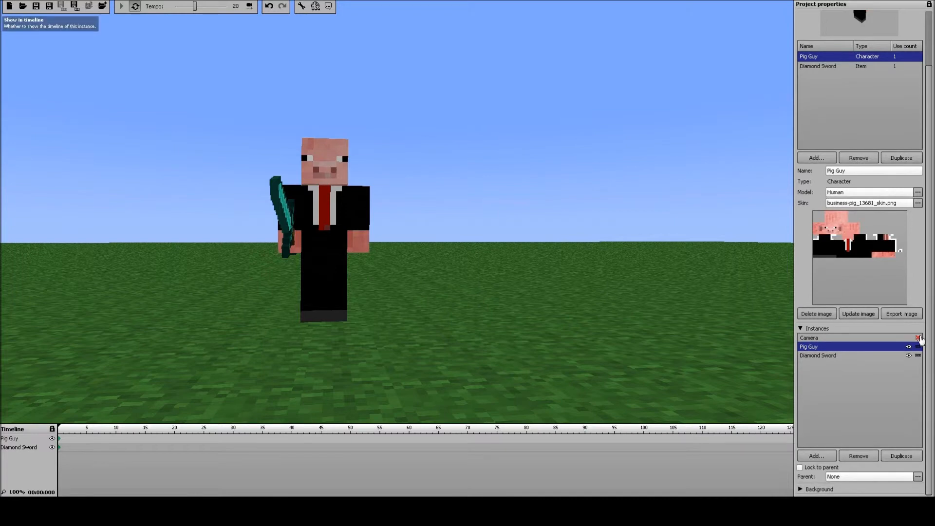
left_click(918, 338)
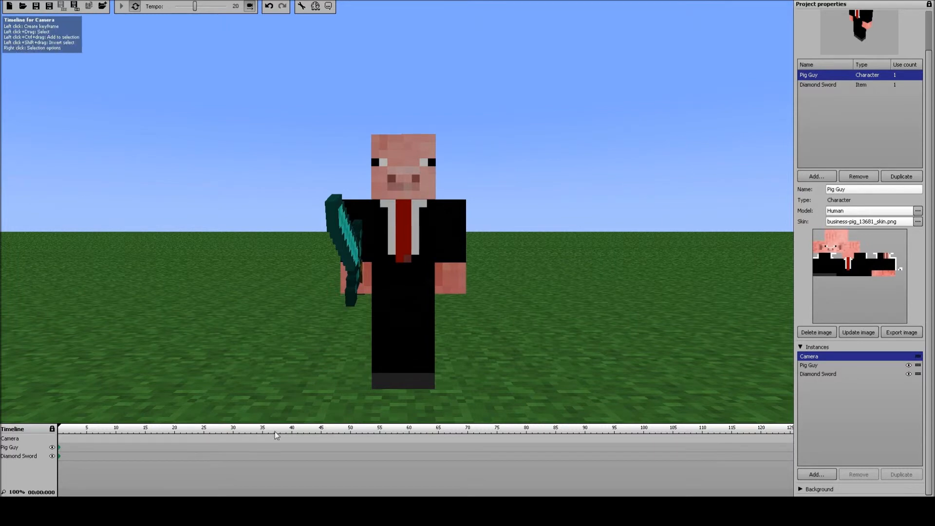
left_click(917, 357)
left_click(918, 358)
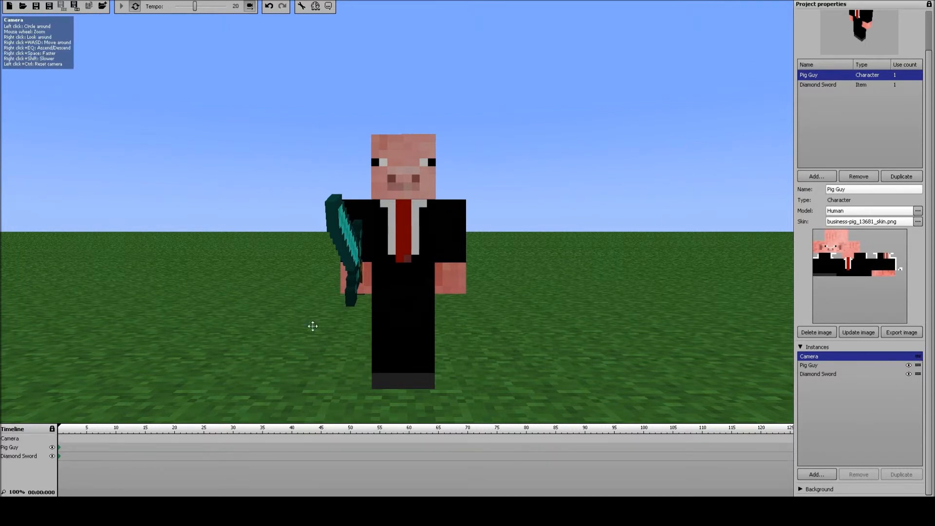
left_click(918, 356)
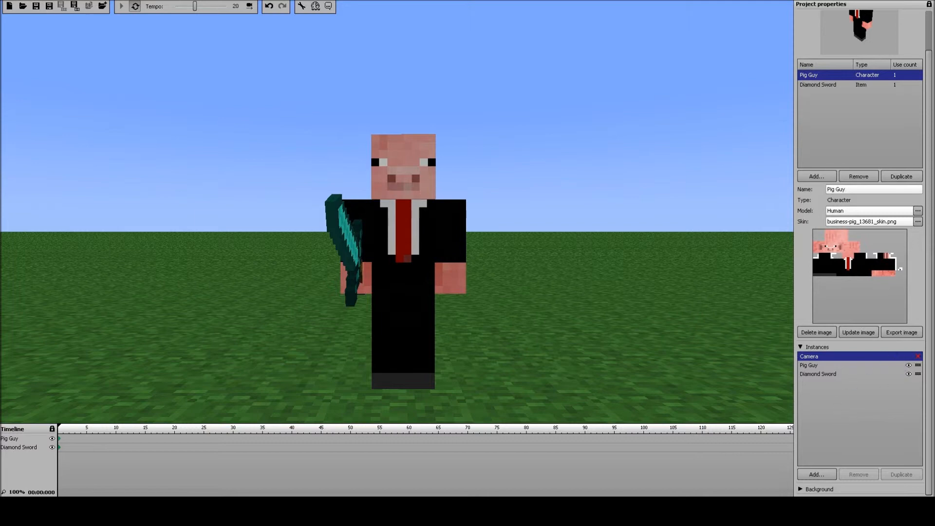
Select the Diamond Sword in the library and expand the instances list beneath its item settings
left_click(800, 347)
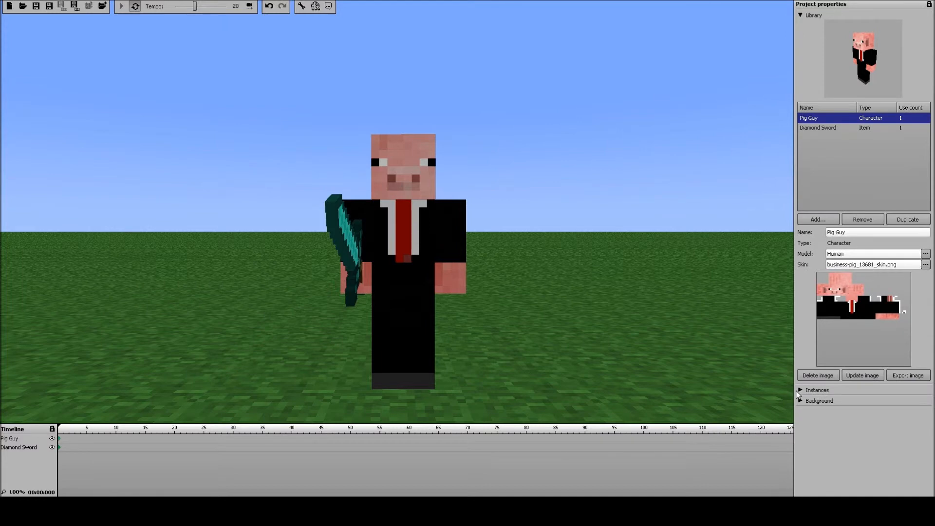
left_click(799, 390)
left_click(824, 127)
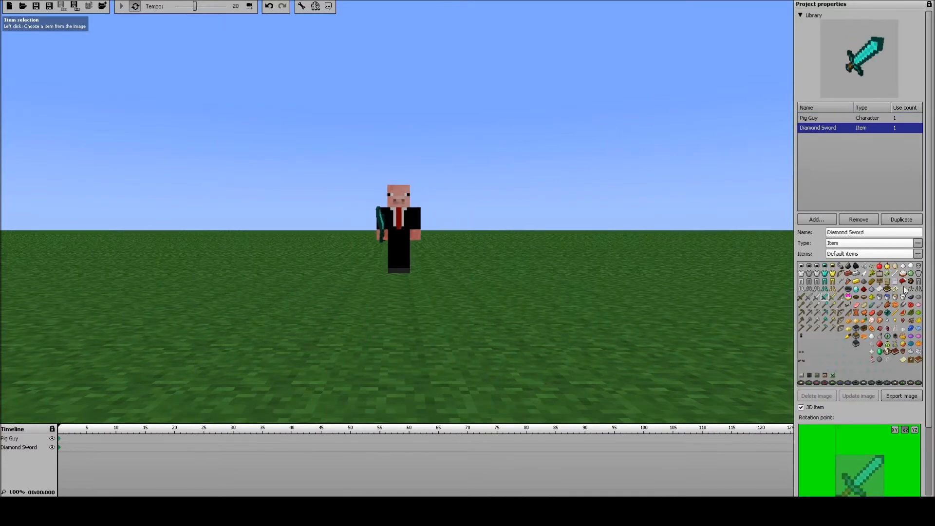
scroll(627, 279, "up", 3)
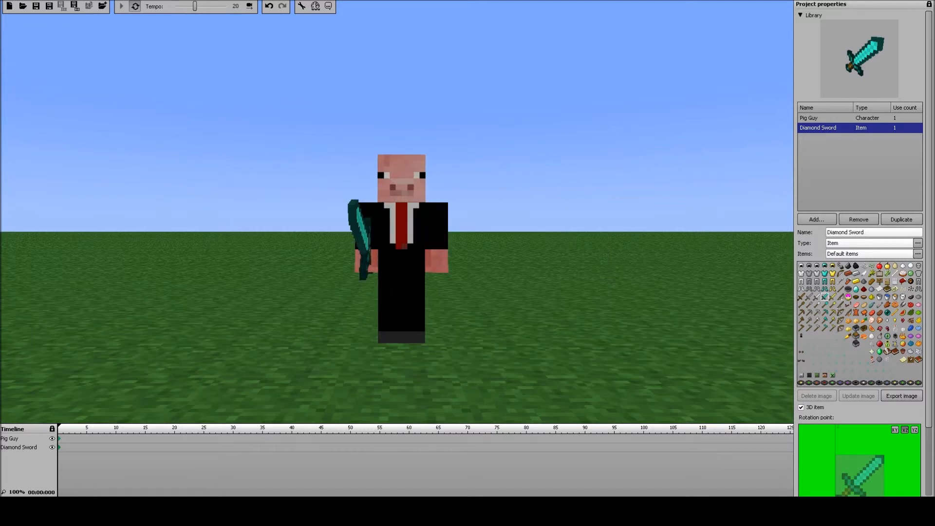
scroll(925, 261, "down", 3)
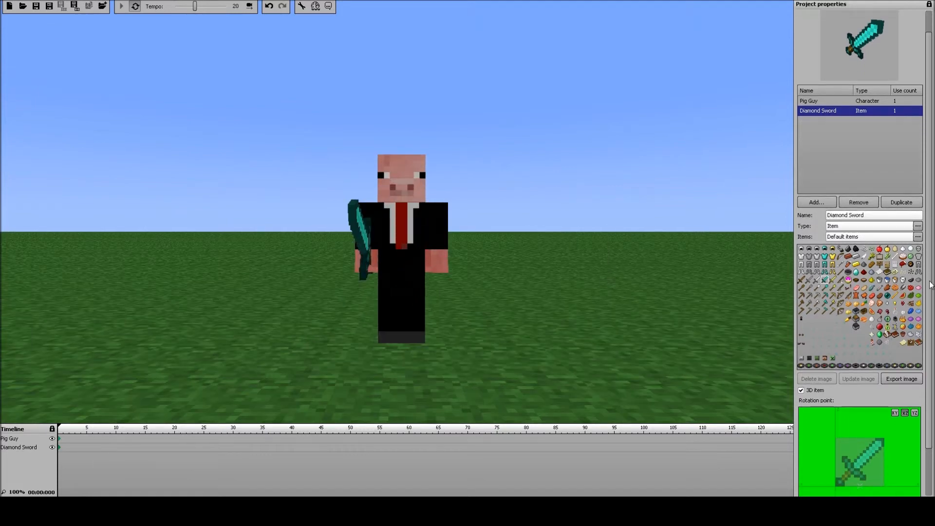
scroll(859, 253, "down", 1)
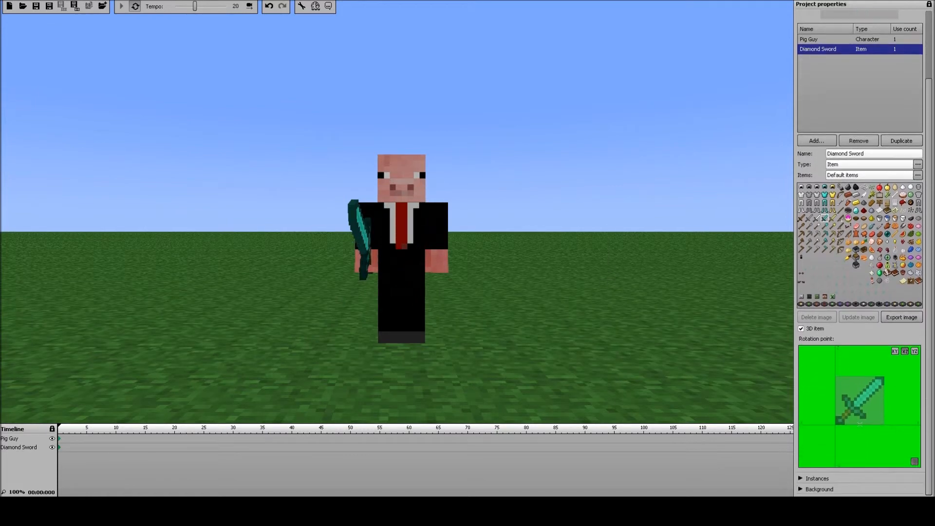
left_click(800, 479)
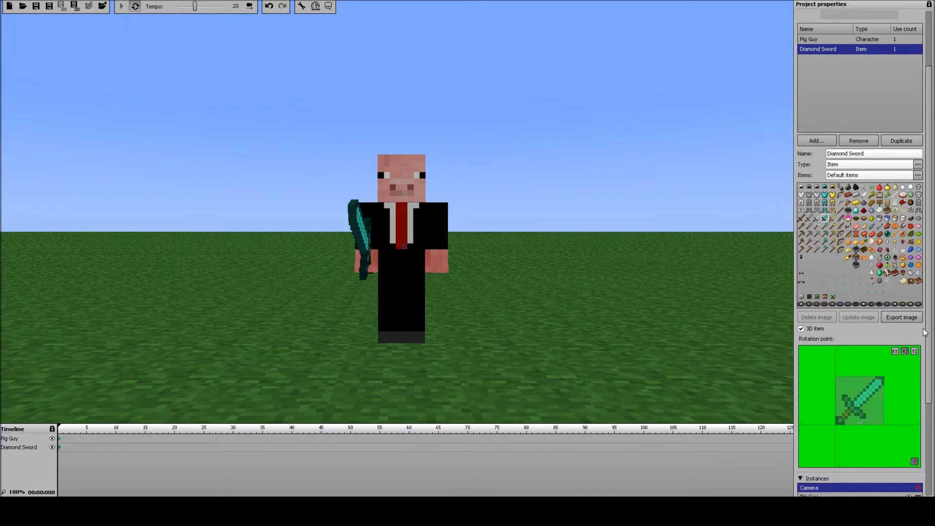
scroll(928, 338, "down", 6)
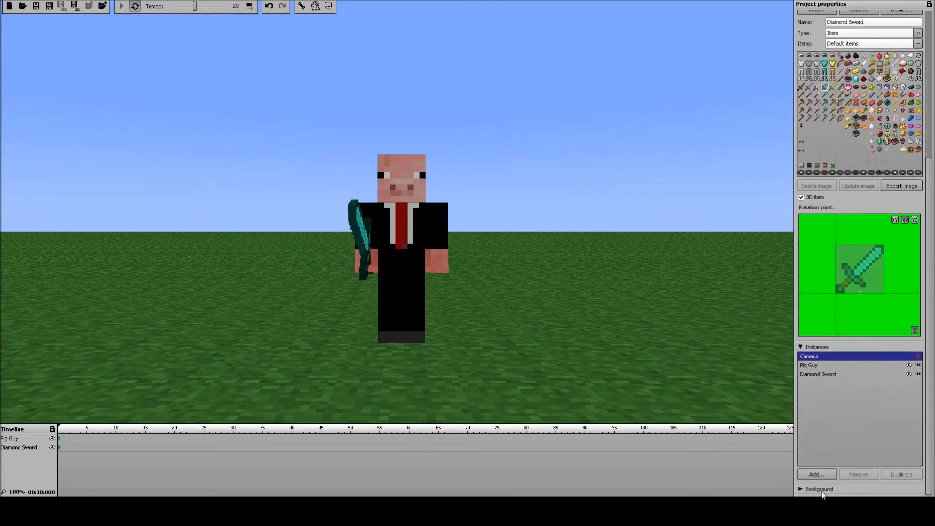
Expand the background settings and look over the item, instance and background options of the project
left_click(809, 489)
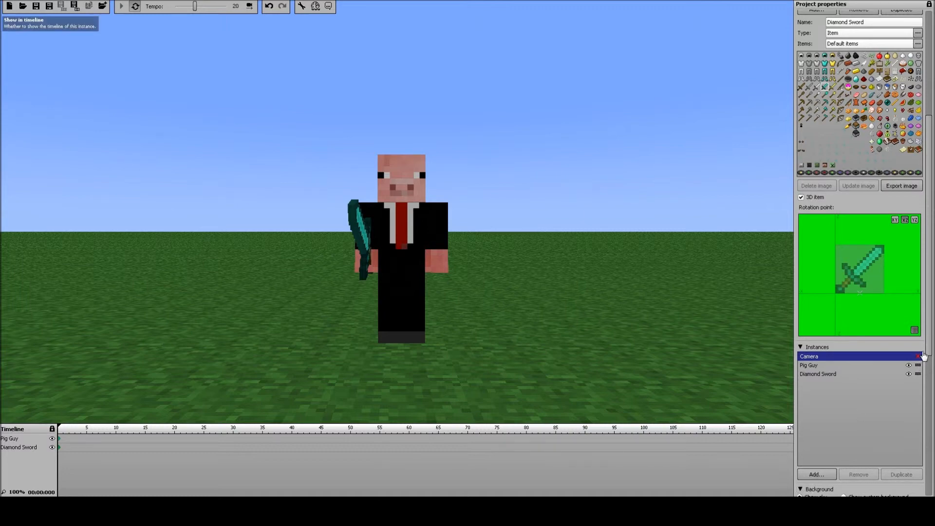
left_click_drag(929, 347, 915, 281)
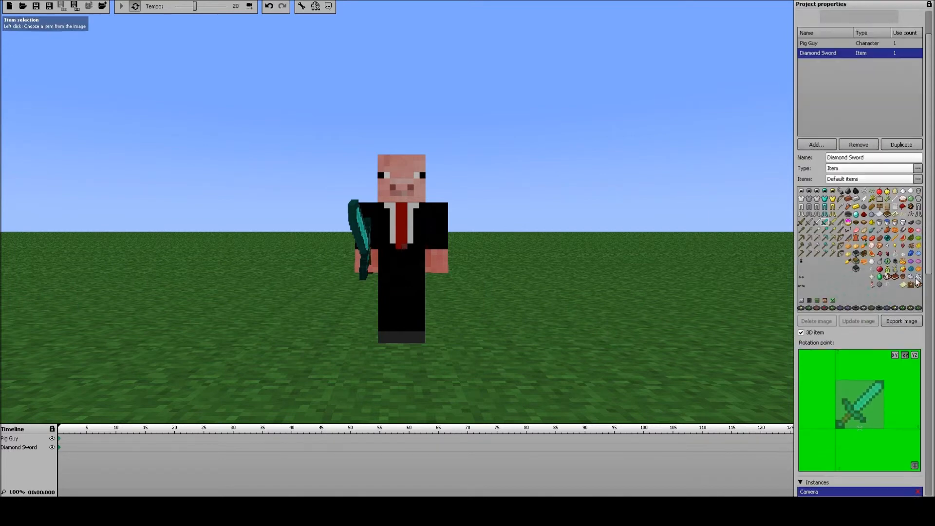
scroll(917, 281, "up", 3)
scroll(906, 244, "down", 2)
scroll(902, 250, "down", 5)
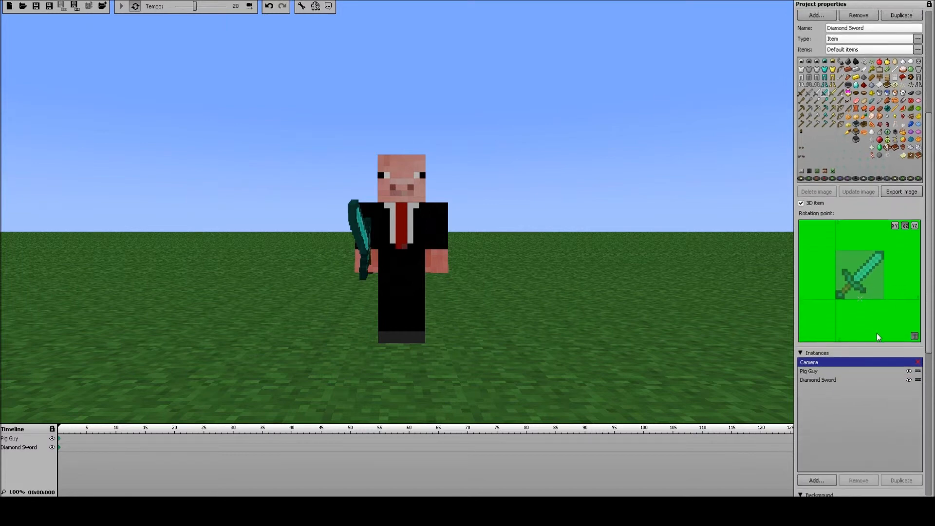
scroll(874, 340, "down", 3)
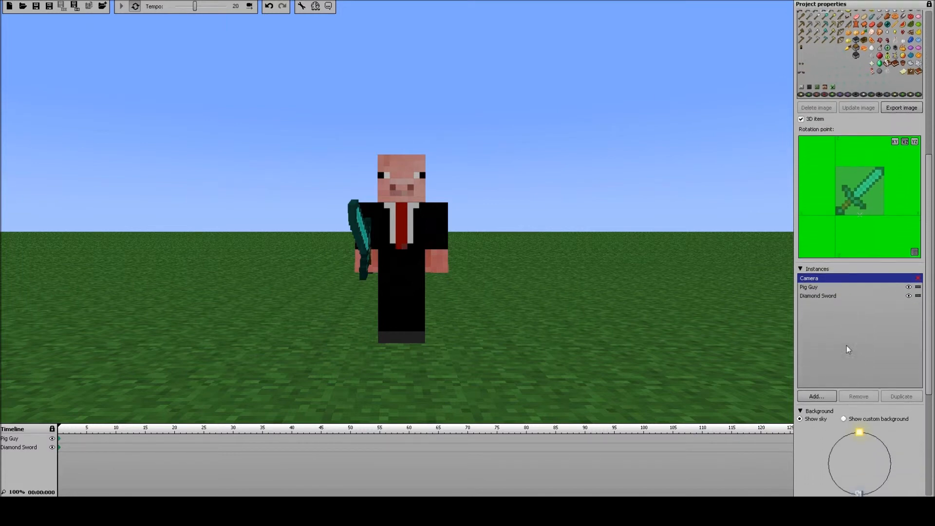
Lock the Diamond Sword instance to its parent Pig Guy, with Right arm as the body part
left_click(829, 295)
left_click_drag(928, 291, 928, 326)
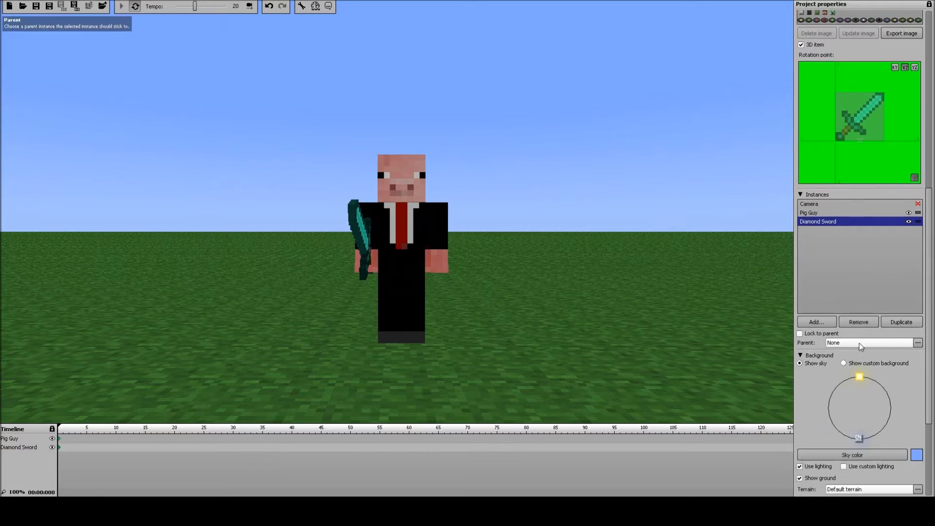
left_click_drag(929, 311, 927, 406)
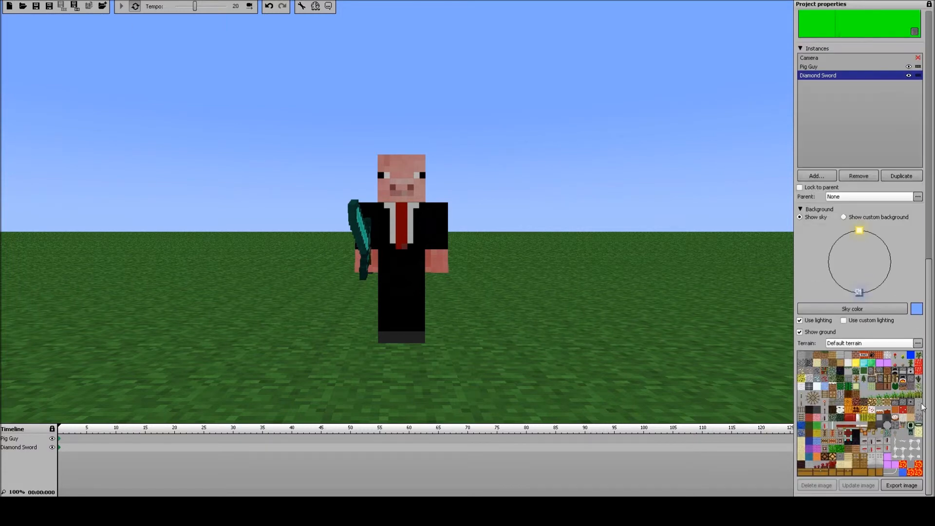
left_click(800, 209)
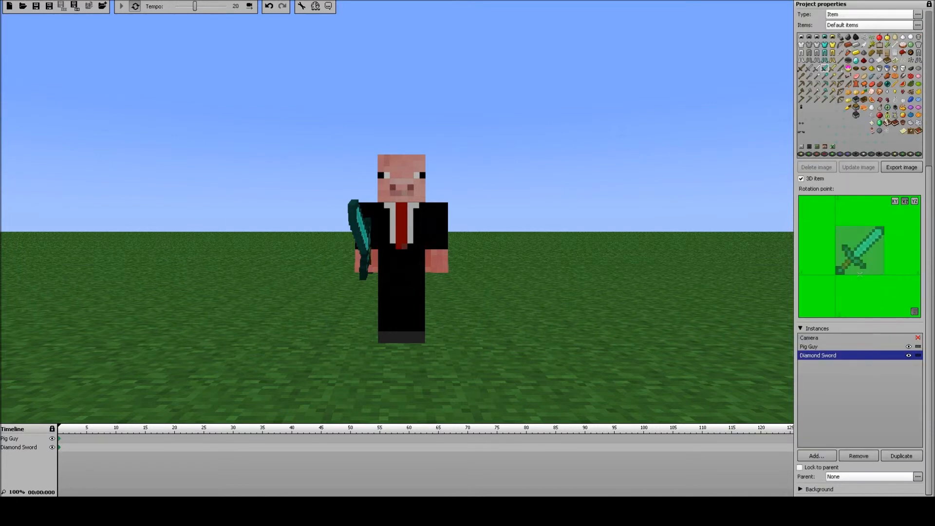
left_click(800, 468)
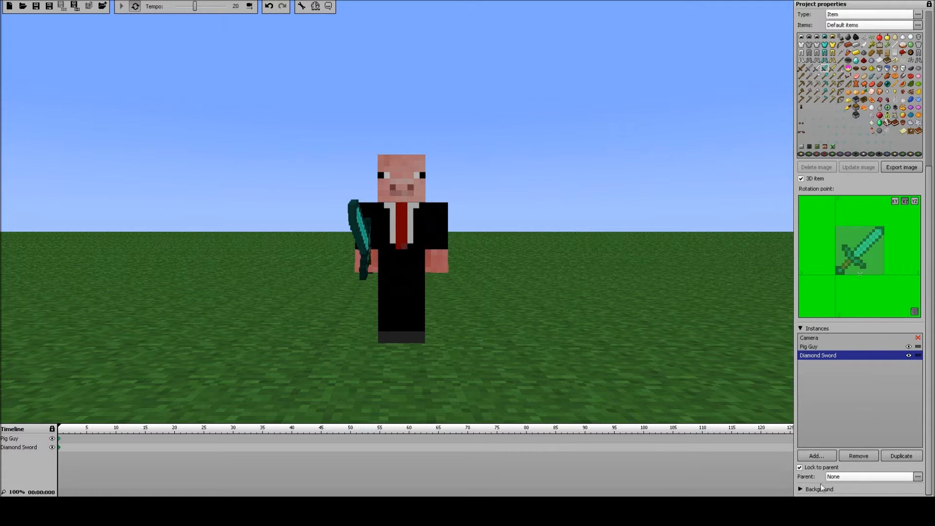
left_click(845, 478)
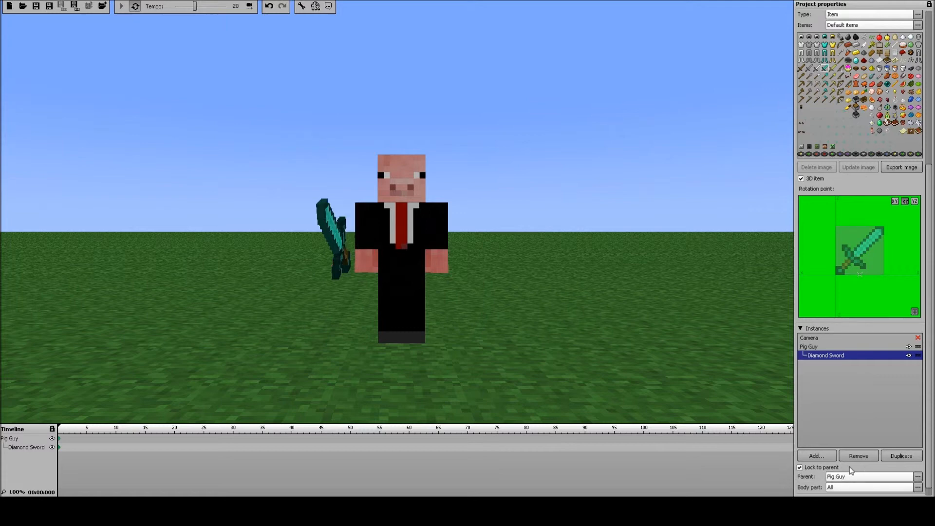
scroll(931, 385, "down", 1)
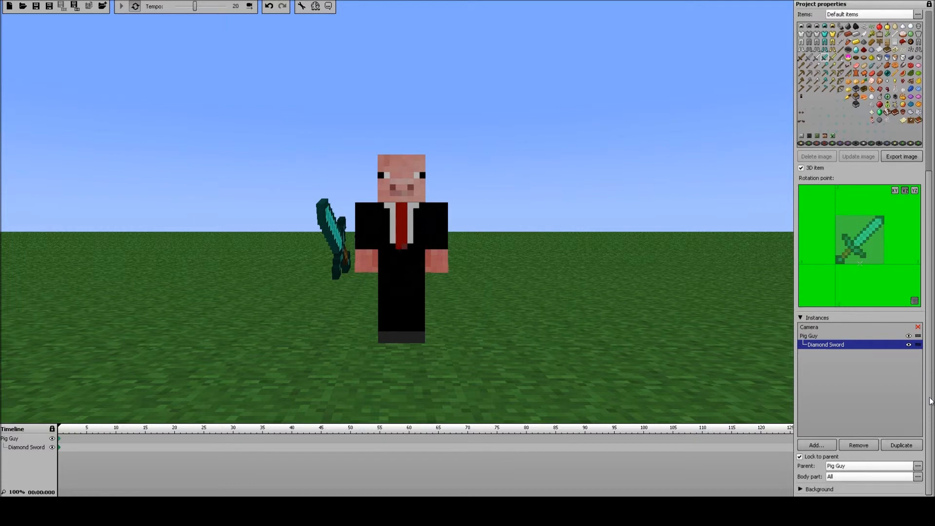
left_click(917, 476)
left_click(863, 422)
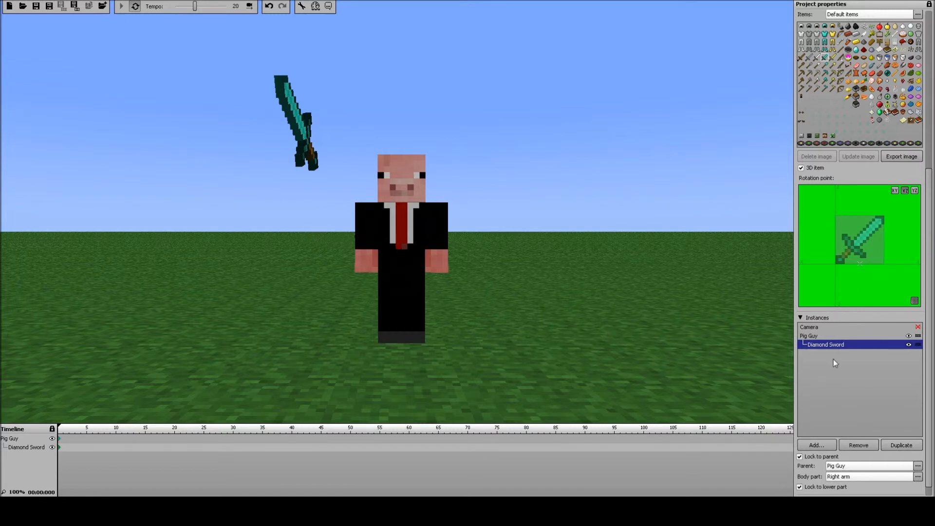
Lower the Diamond Sword into Pig Guy's right hand in the sword's frame 0 keyframe
left_click(59, 448)
left_click_drag(306, 81, 311, 174)
left_click_drag(392, 291, 435, 287)
right_click_drag(433, 282, 44, 376)
key("d")
key("s")
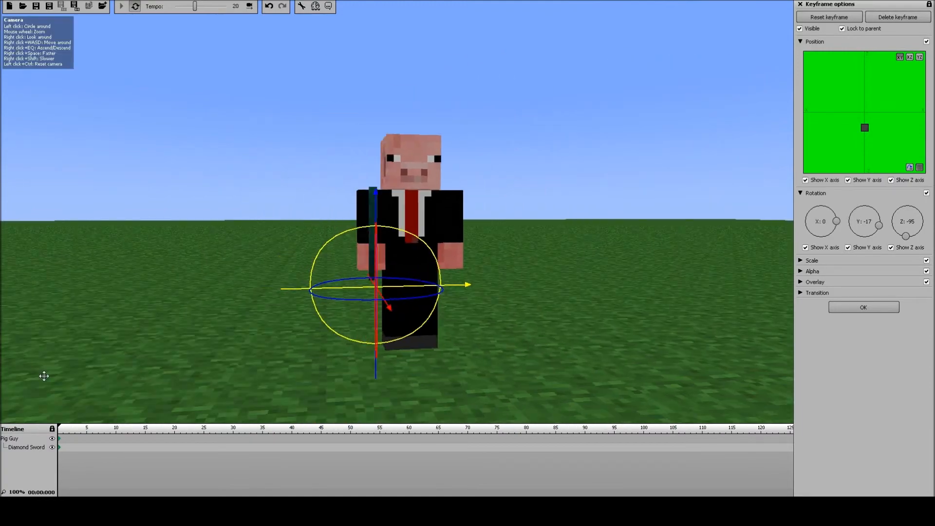
Rotate the right arm in Pig Guy's frame 0 keyframe to an X rotation of -1 and close the keyframe options
left_click(60, 439)
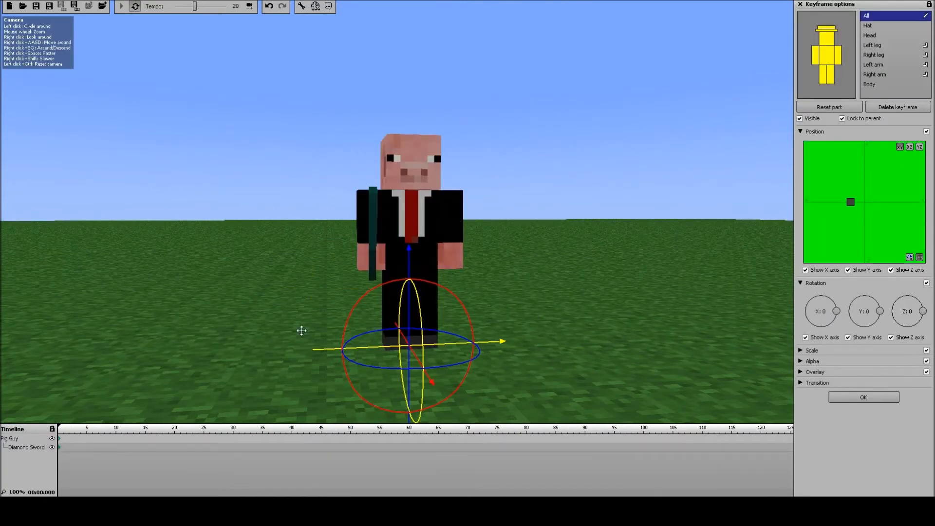
left_click_drag(421, 326, 430, 294)
left_click(816, 57)
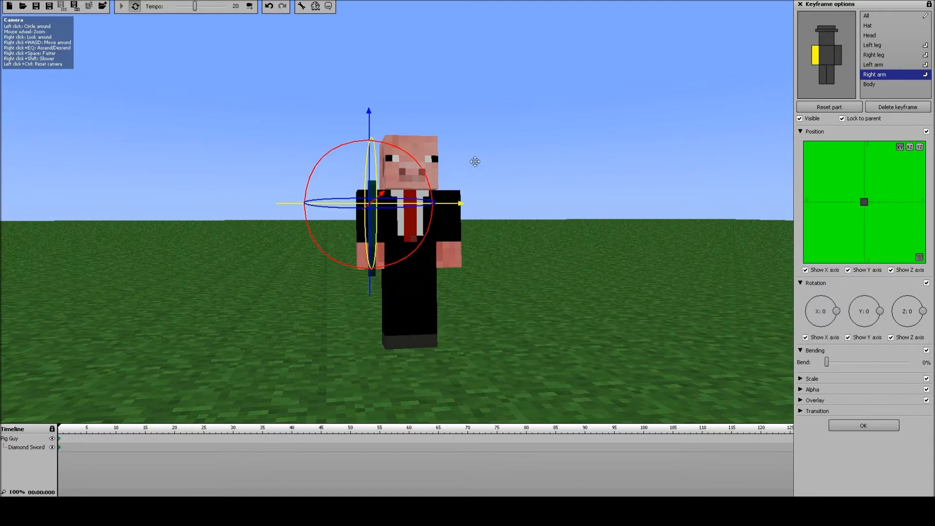
left_click_drag(376, 149, 386, 22)
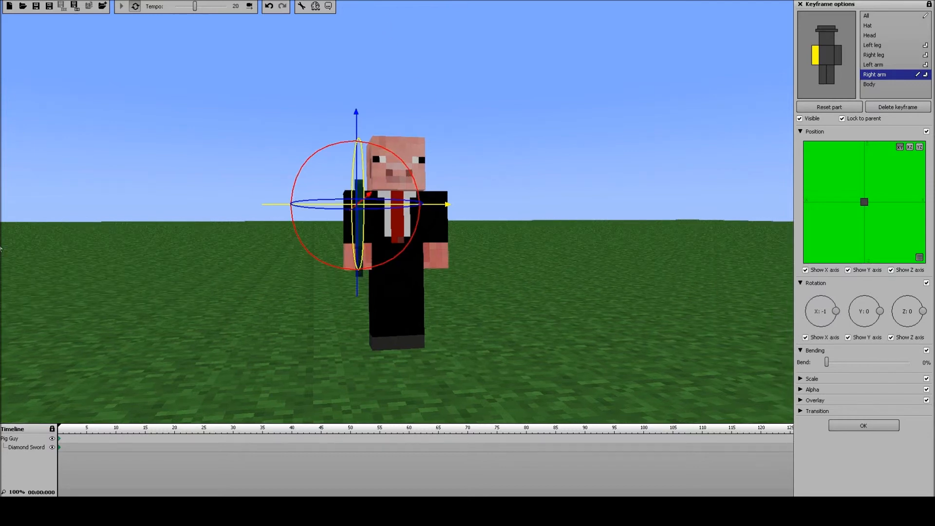
left_click(799, 4)
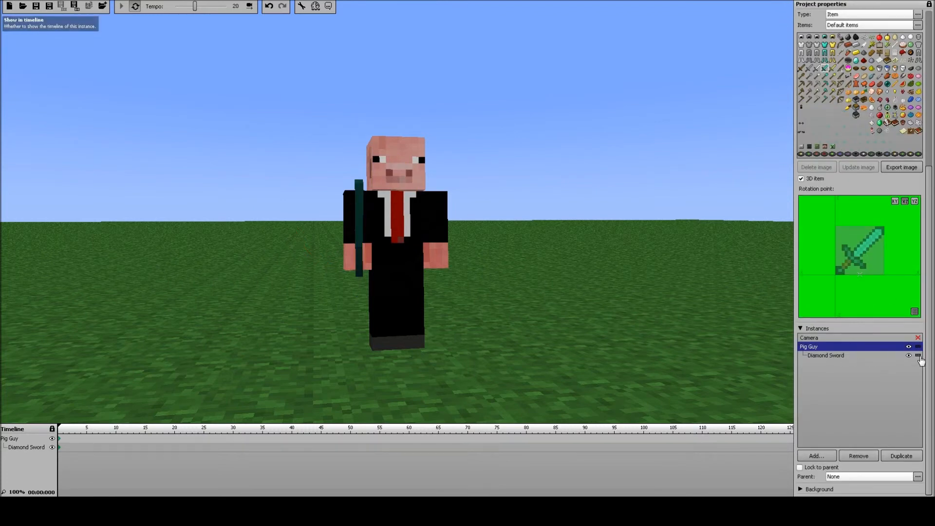
Hide the Diamond Sword's timeline track and add a Pig Guy keyframe at frame 20 with the right arm at X rotation 386
left_click(918, 356)
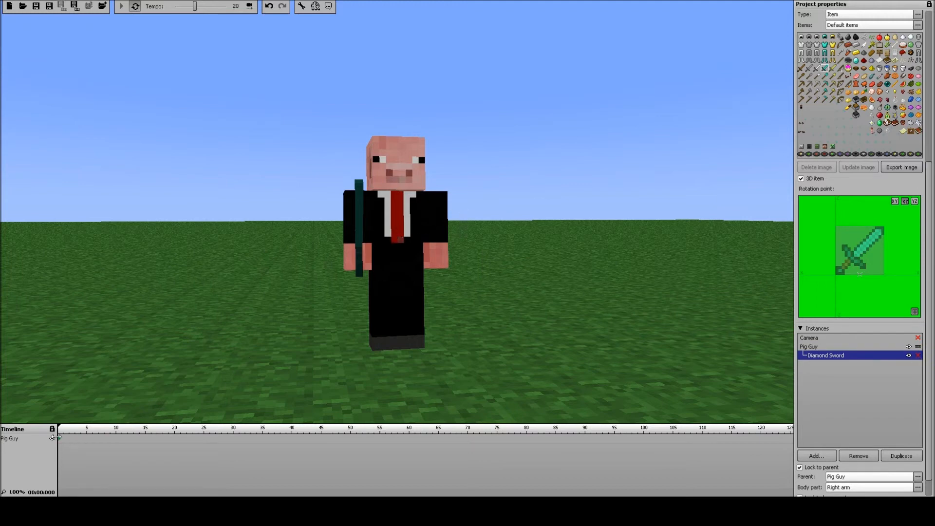
left_click(110, 440)
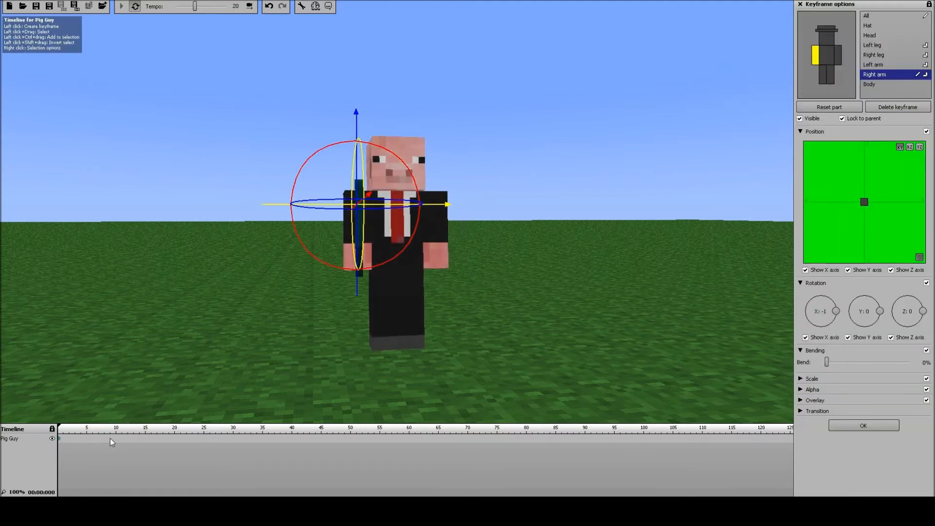
left_click(176, 438)
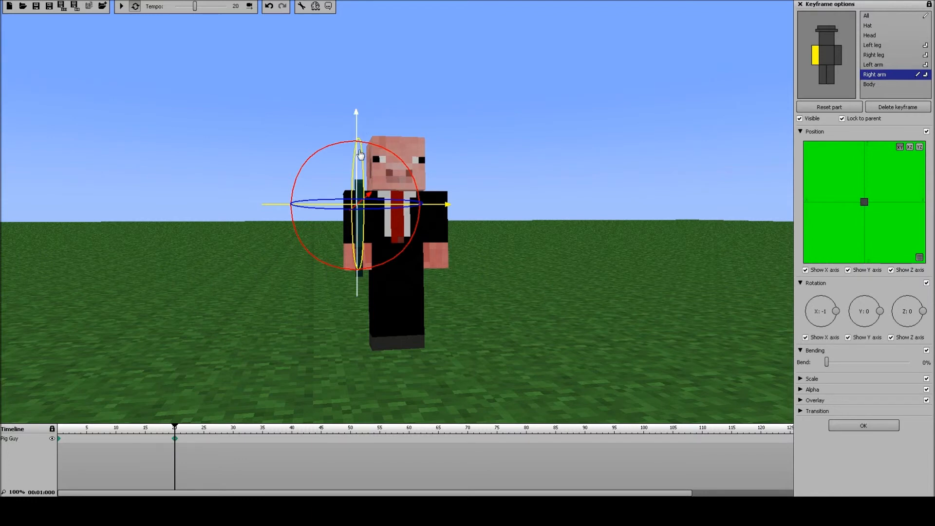
left_click_drag(360, 156, 528, 2)
left_click_drag(489, 119, 432, 77)
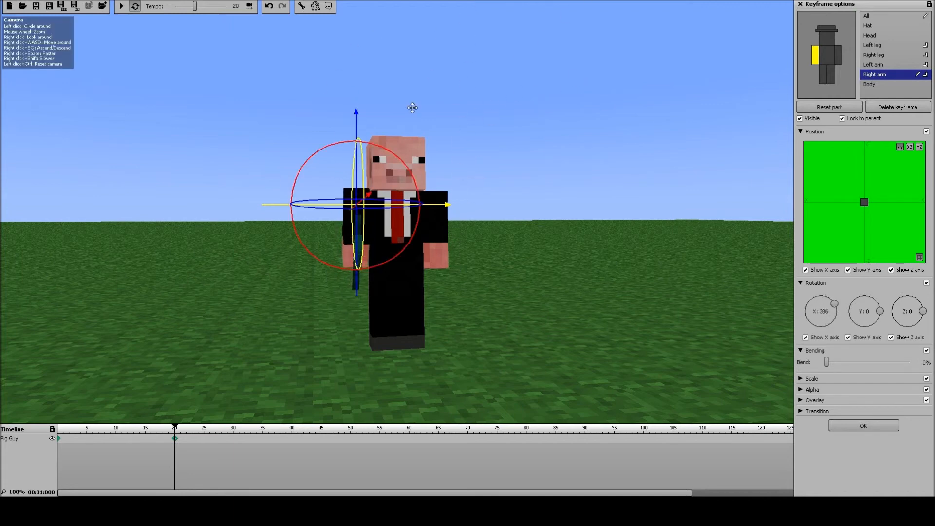
left_click_drag(403, 215, 292, 246)
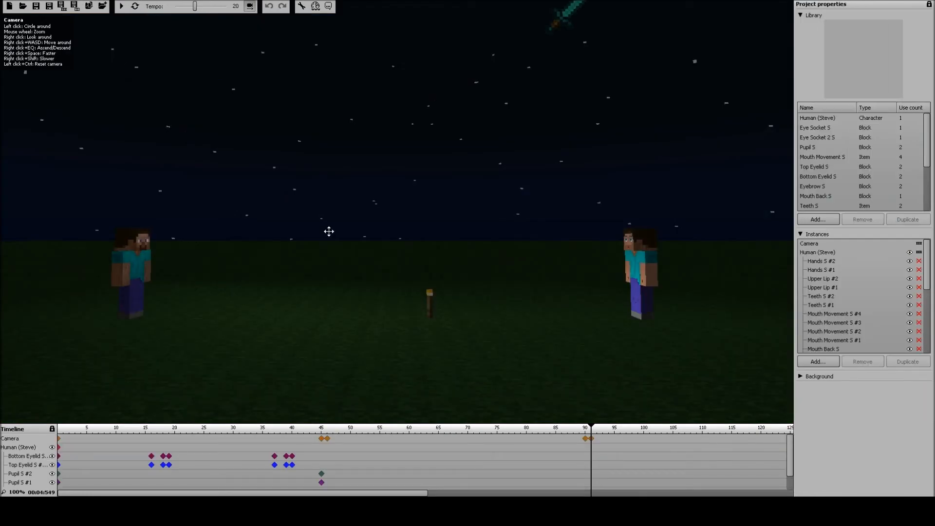
Scrub the night scene with the two Steve characters back to about frame 28 and examine it
left_click_drag(591, 427, 221, 427)
left_click_drag(200, 370, 594, 397)
Start a new project and add scenery to it from the schematic Windmill.schematic
left_click(10, 6)
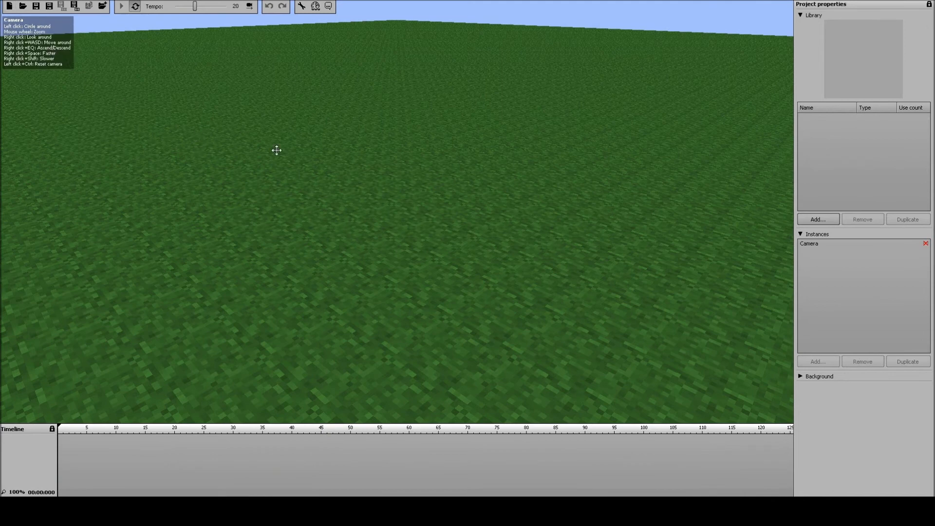
left_click(822, 221)
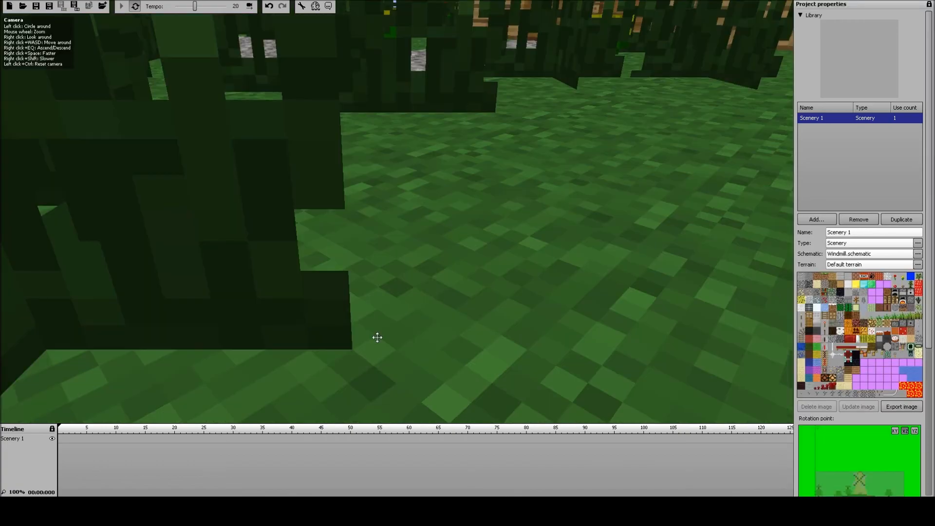
left_click_drag(377, 338, 438, 297)
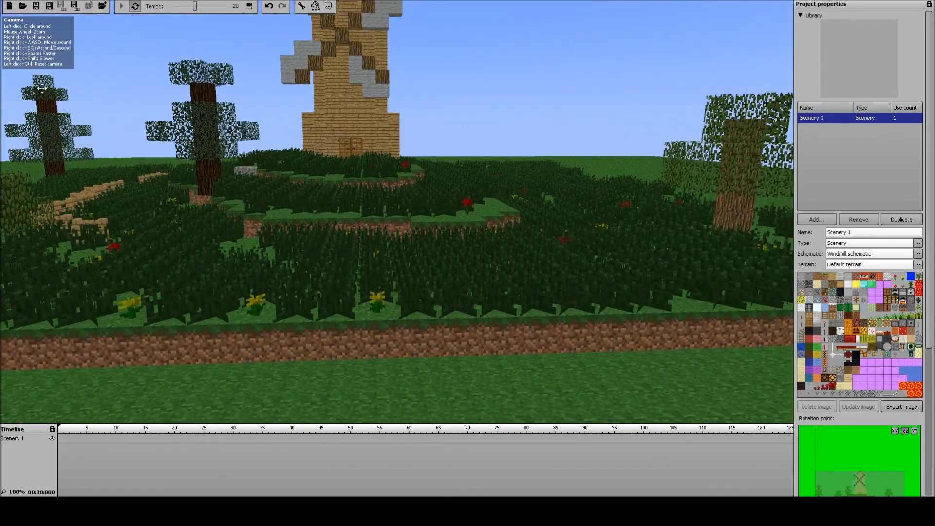
Add a keyframe for the windmill scenery at frame 1 and lower the scenery slightly
left_click(63, 439)
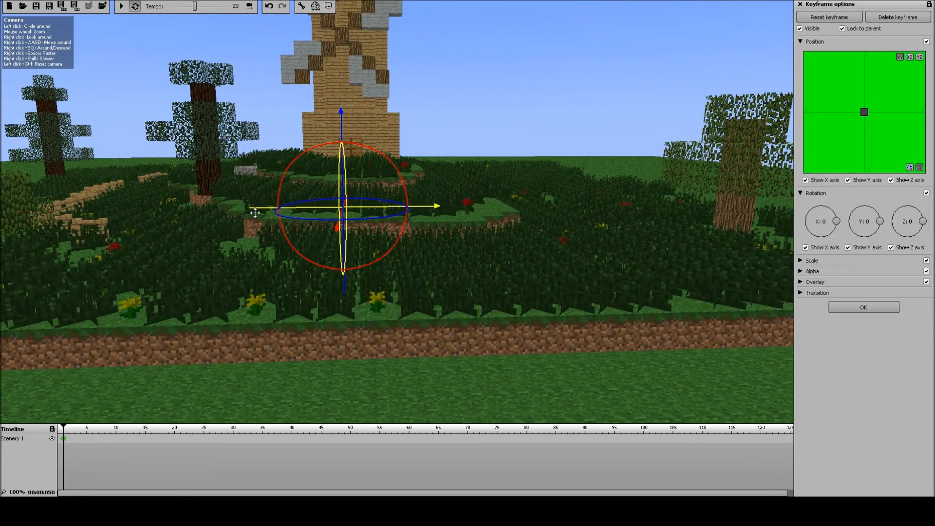
left_click_drag(340, 123, 345, 133)
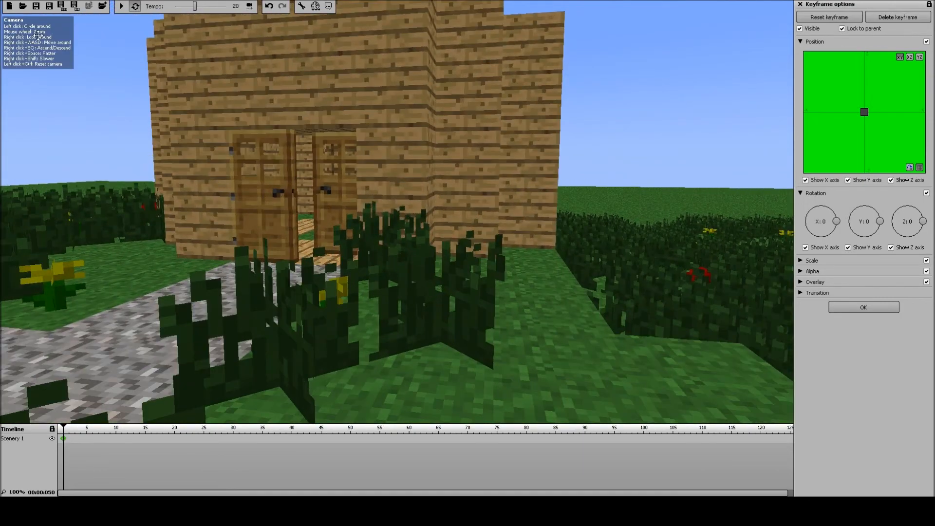
mouse_move(396, 212)
right_mouse_down()
mouse_move(402, 98)
mouse_move(370, 73)
mouse_move(331, 68)
mouse_move(399, 126)
mouse_move(438, 194)
mouse_move(370, 209)
mouse_move(396, 211)
mouse_move(404, 229)
mouse_move(389, 234)
mouse_move(404, 253)
mouse_move(399, 212)
mouse_move(409, 195)
mouse_move(397, 212)
mouse_move(399, 198)
right_mouse_up()
key("s")
key("w")
key("w")
key("e")
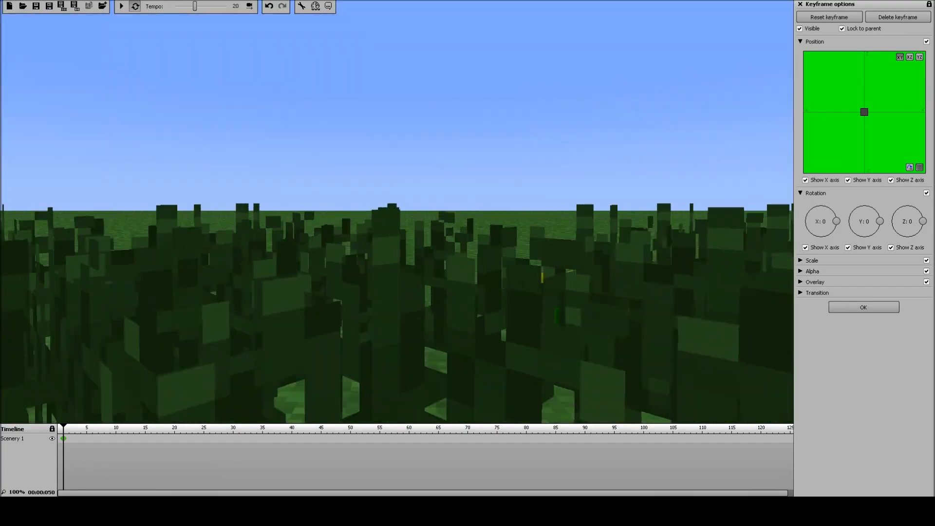